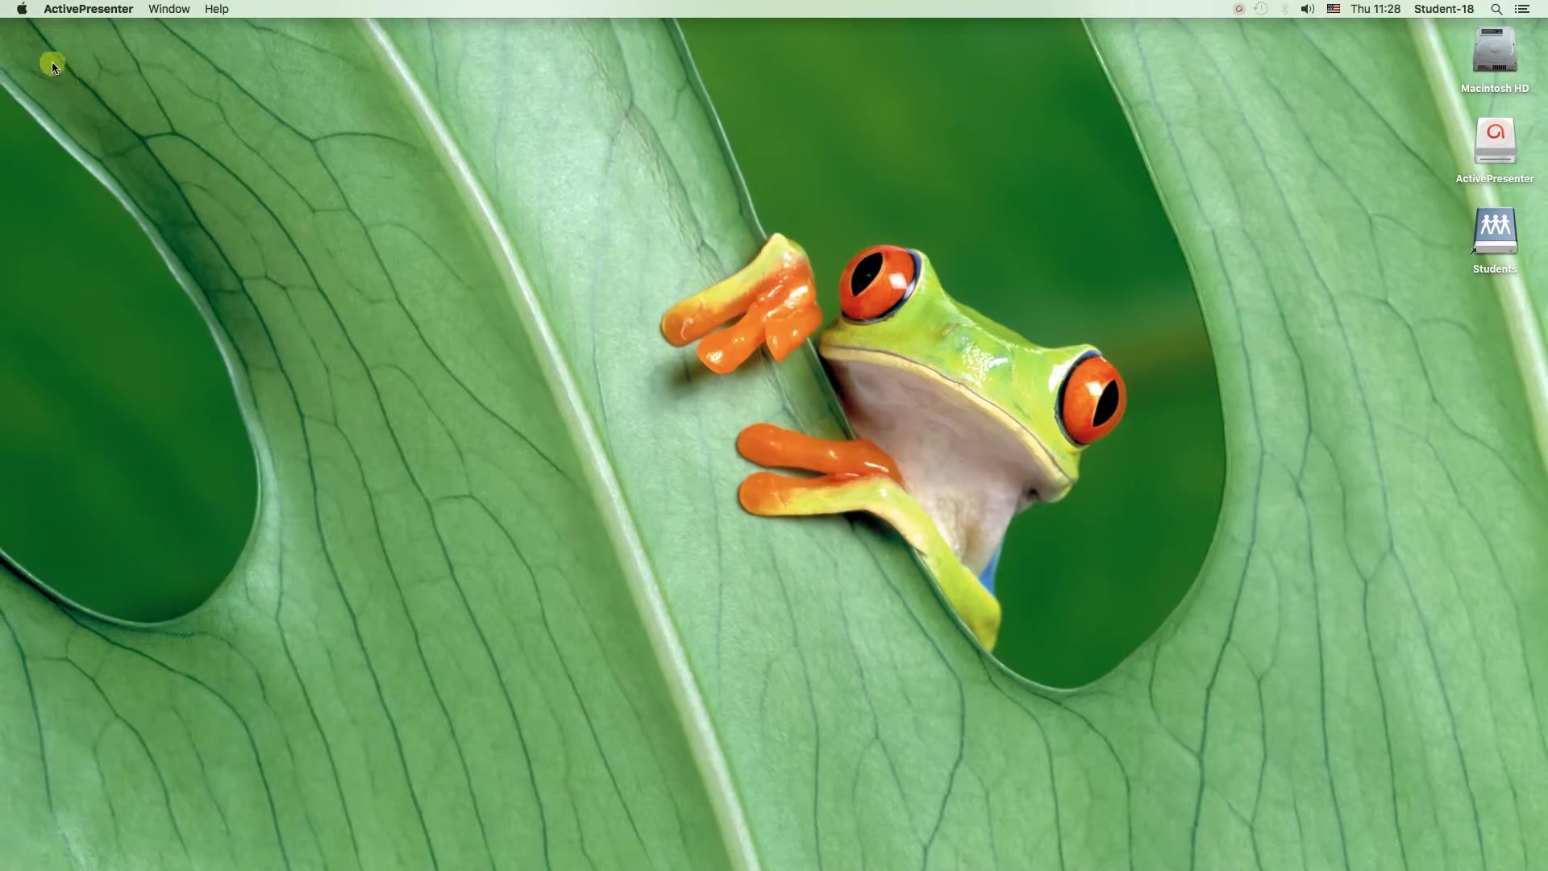
# Launch System Preferences from the Dock and go to its Keyboard pane
pyautogui.click(22, 10)
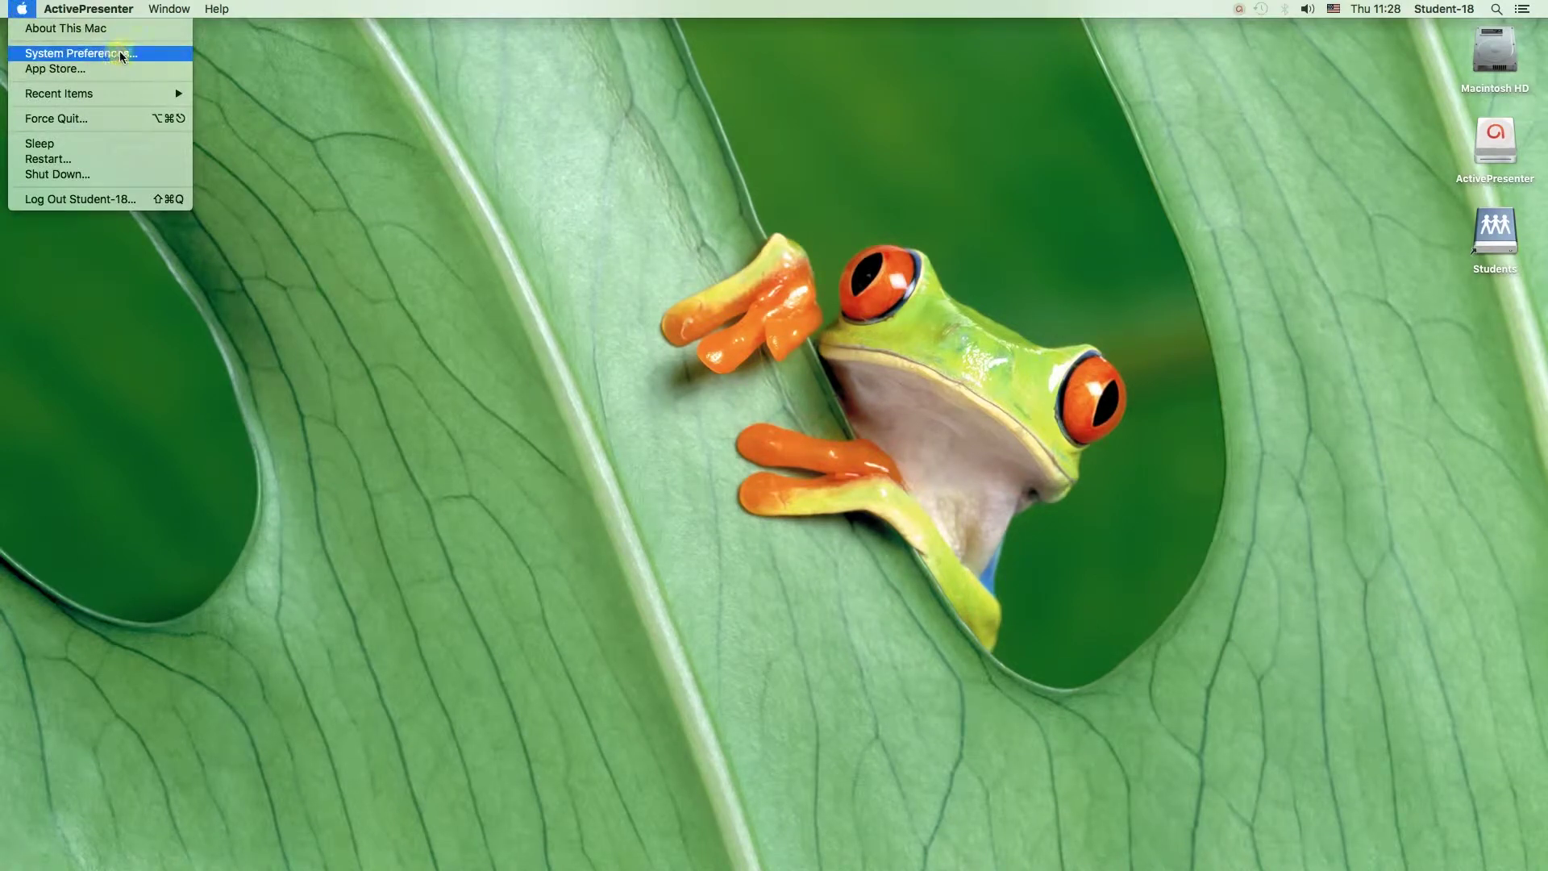
pyautogui.click(707, 264)
pyautogui.moveTo(722, 867)
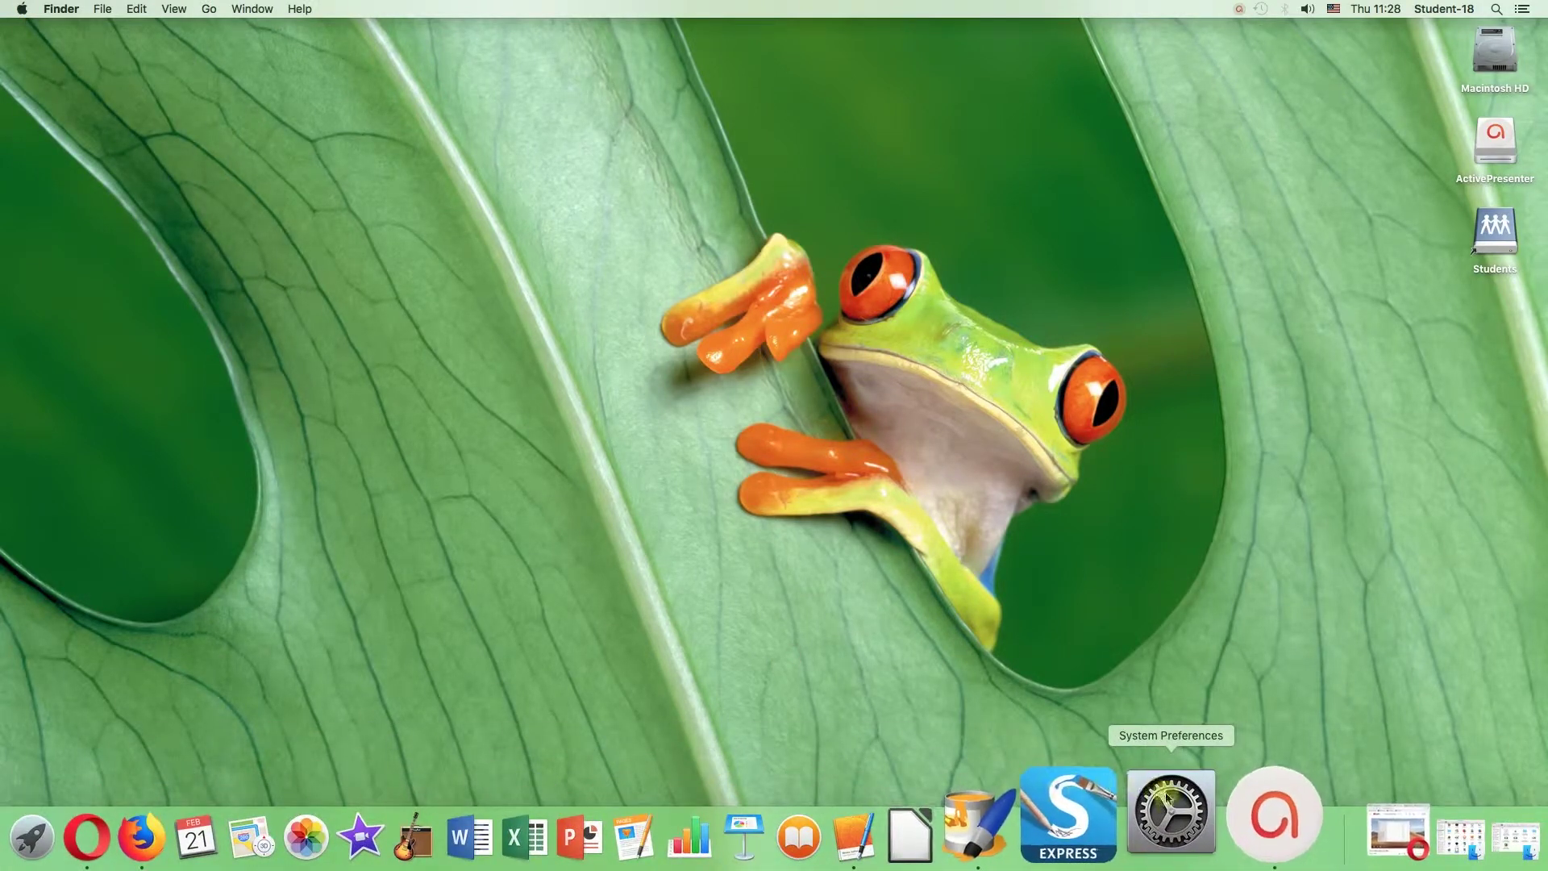
pyautogui.click(1174, 813)
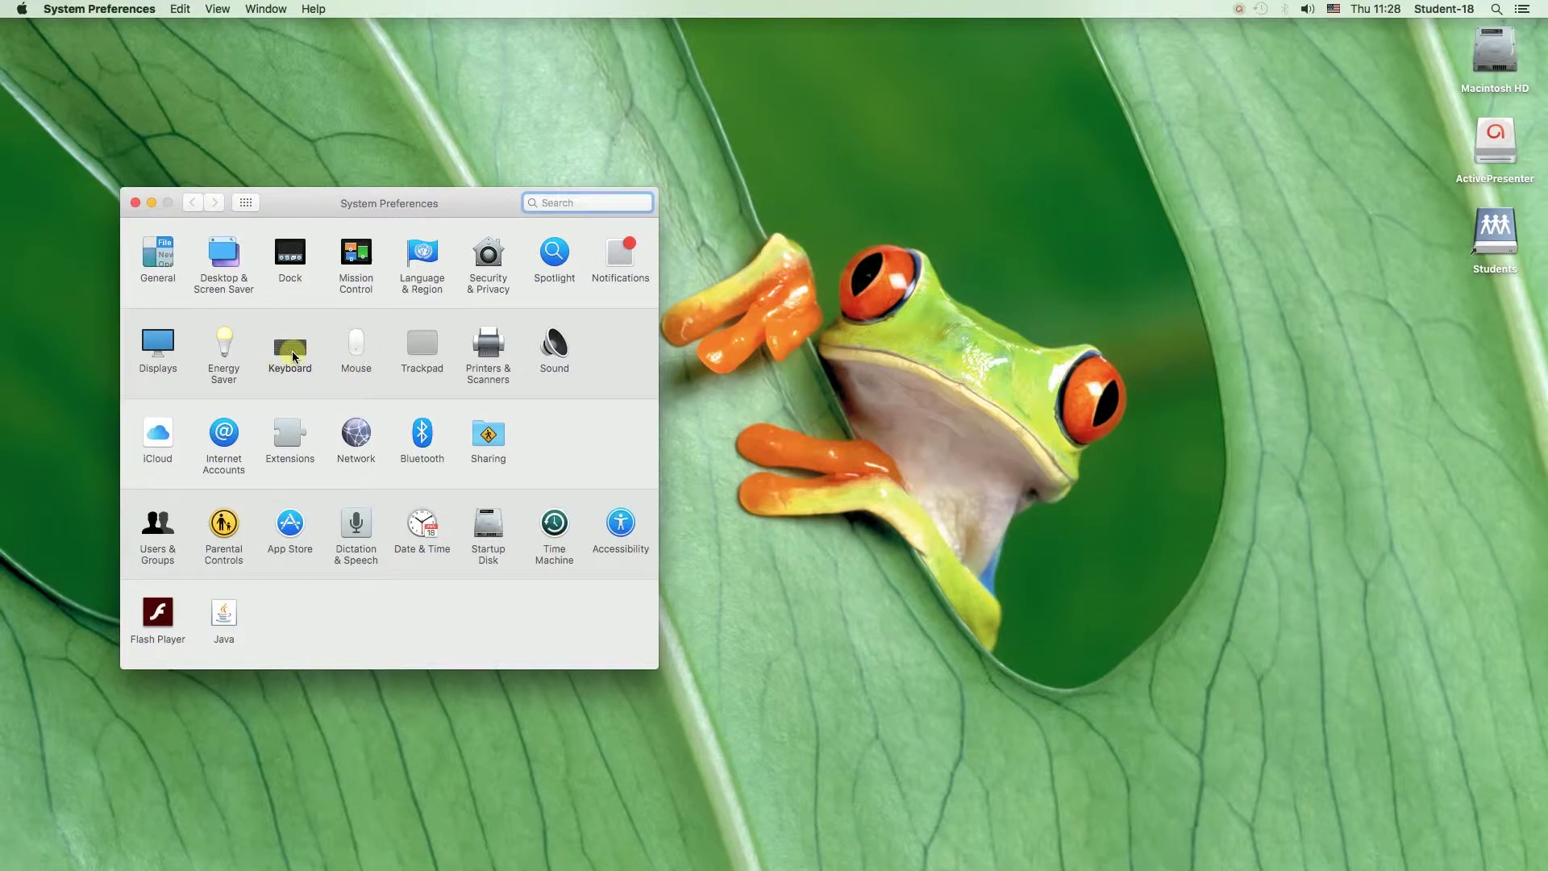
pyautogui.click(292, 355)
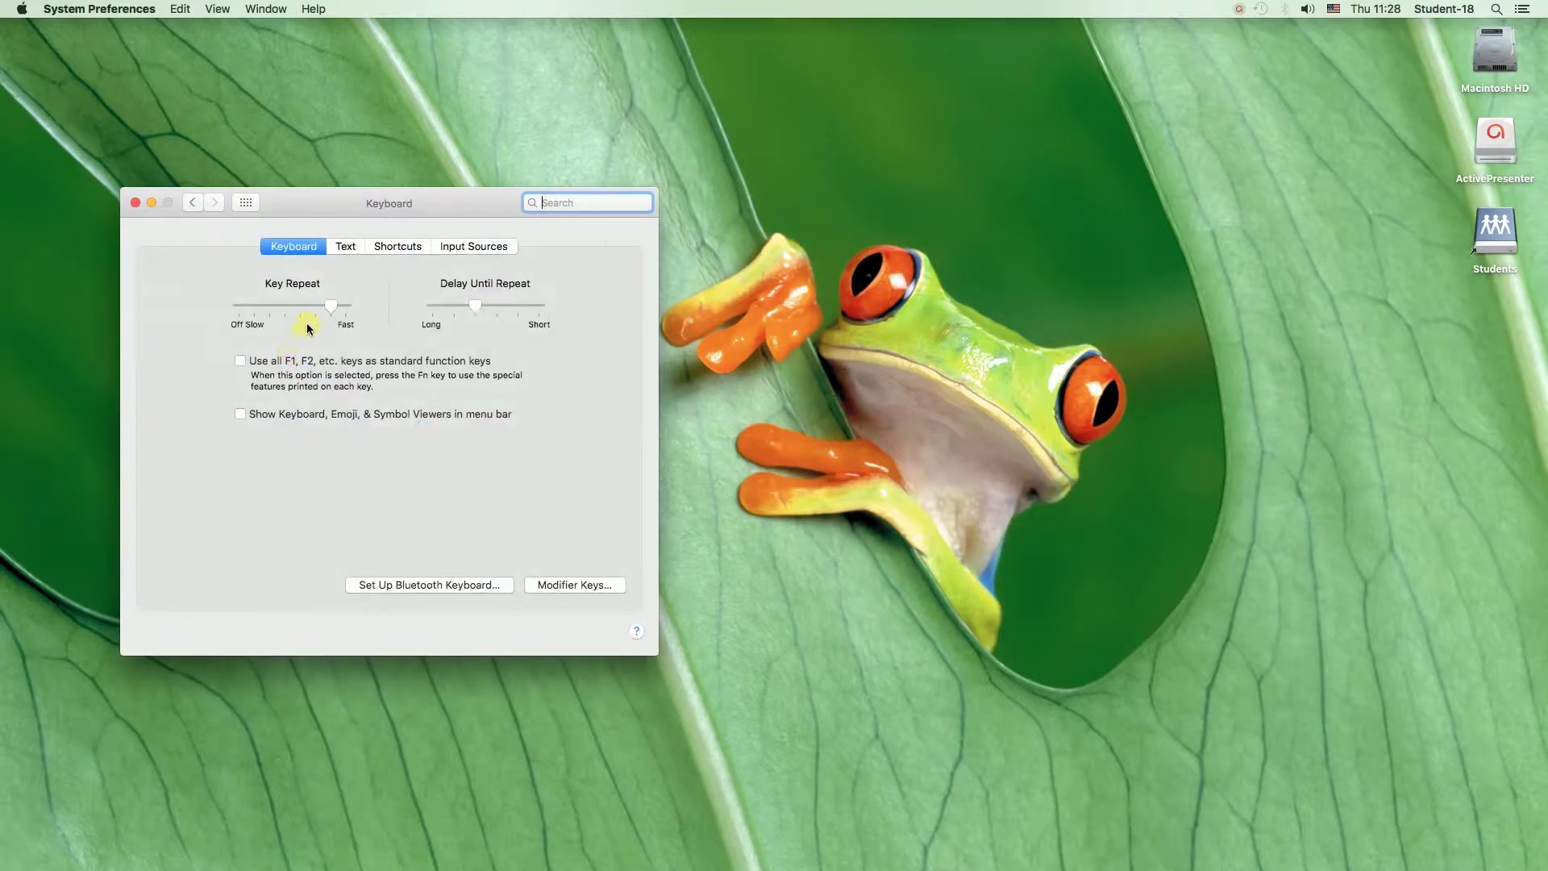
# Show the Input Sources list and preview the U.S. and Thai layouts in turn
pyautogui.click(472, 247)
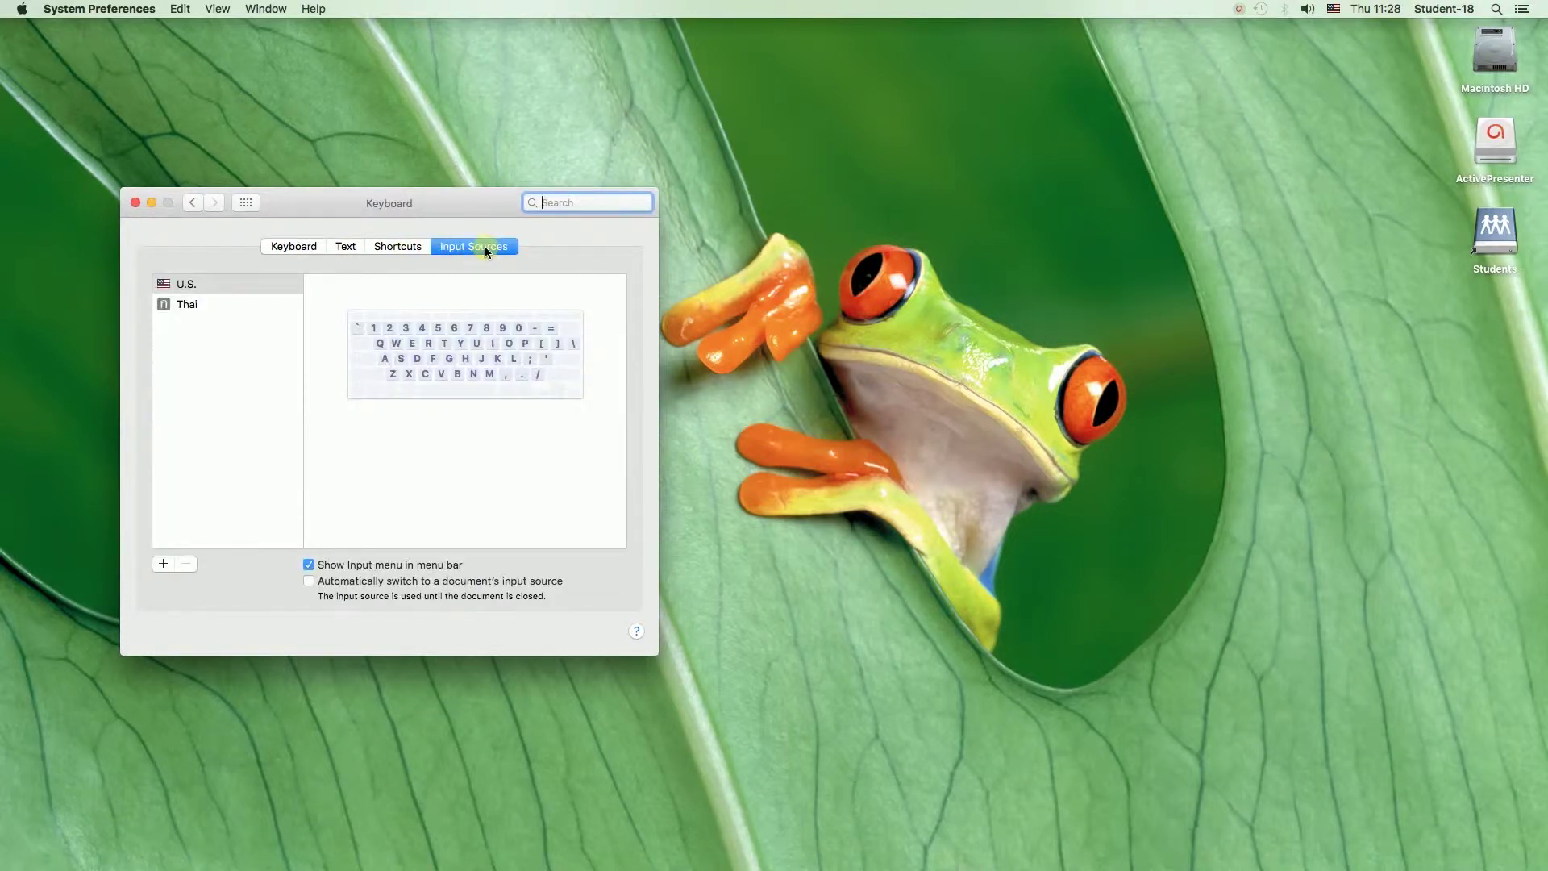
pyautogui.click(203, 283)
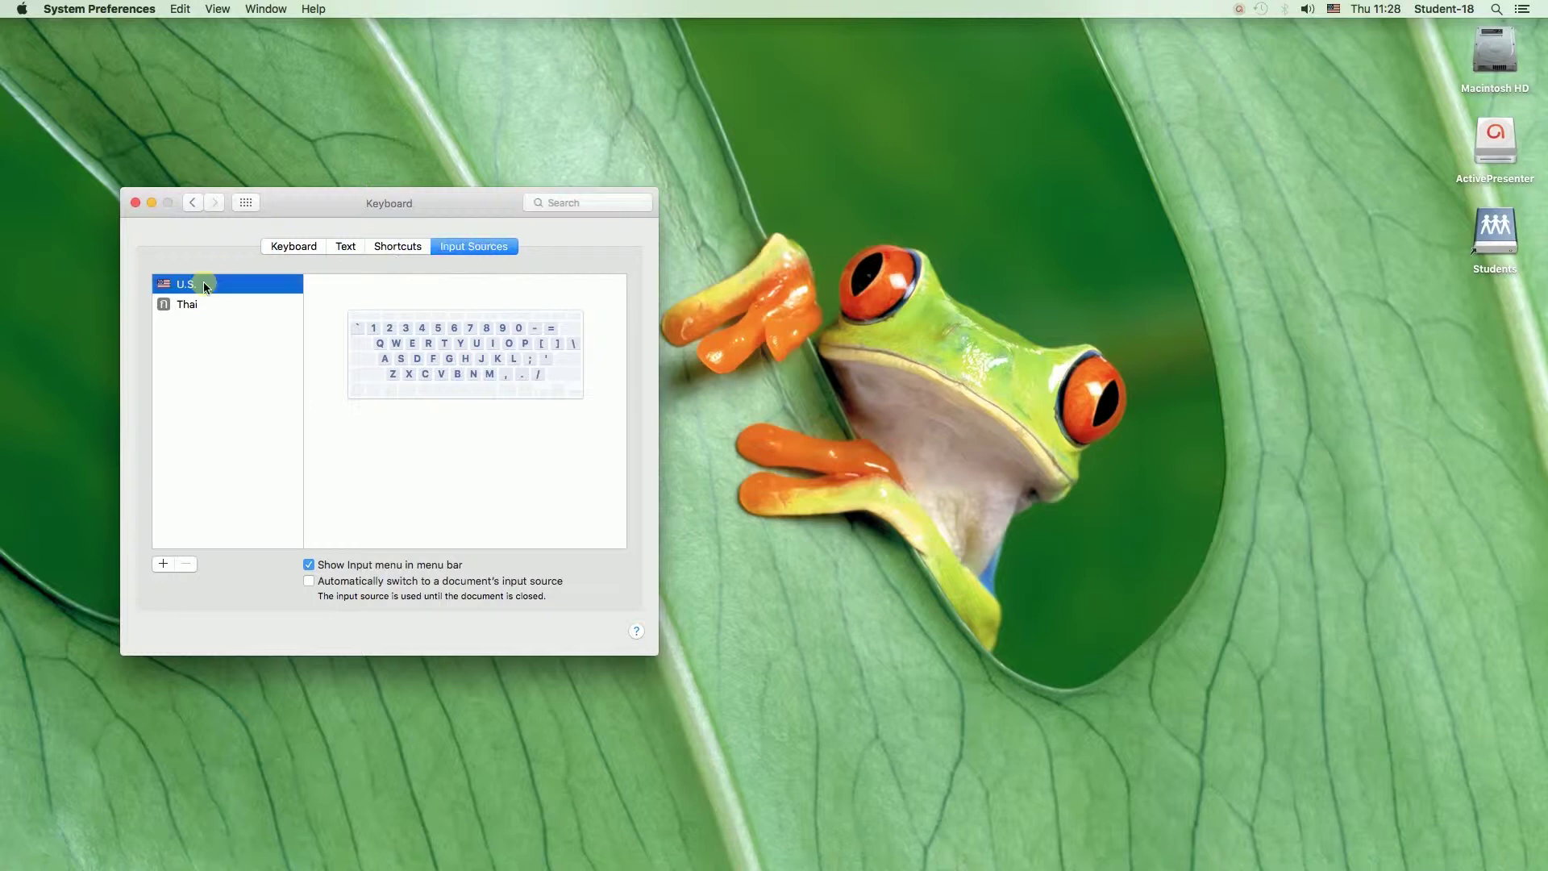
pyautogui.click(204, 303)
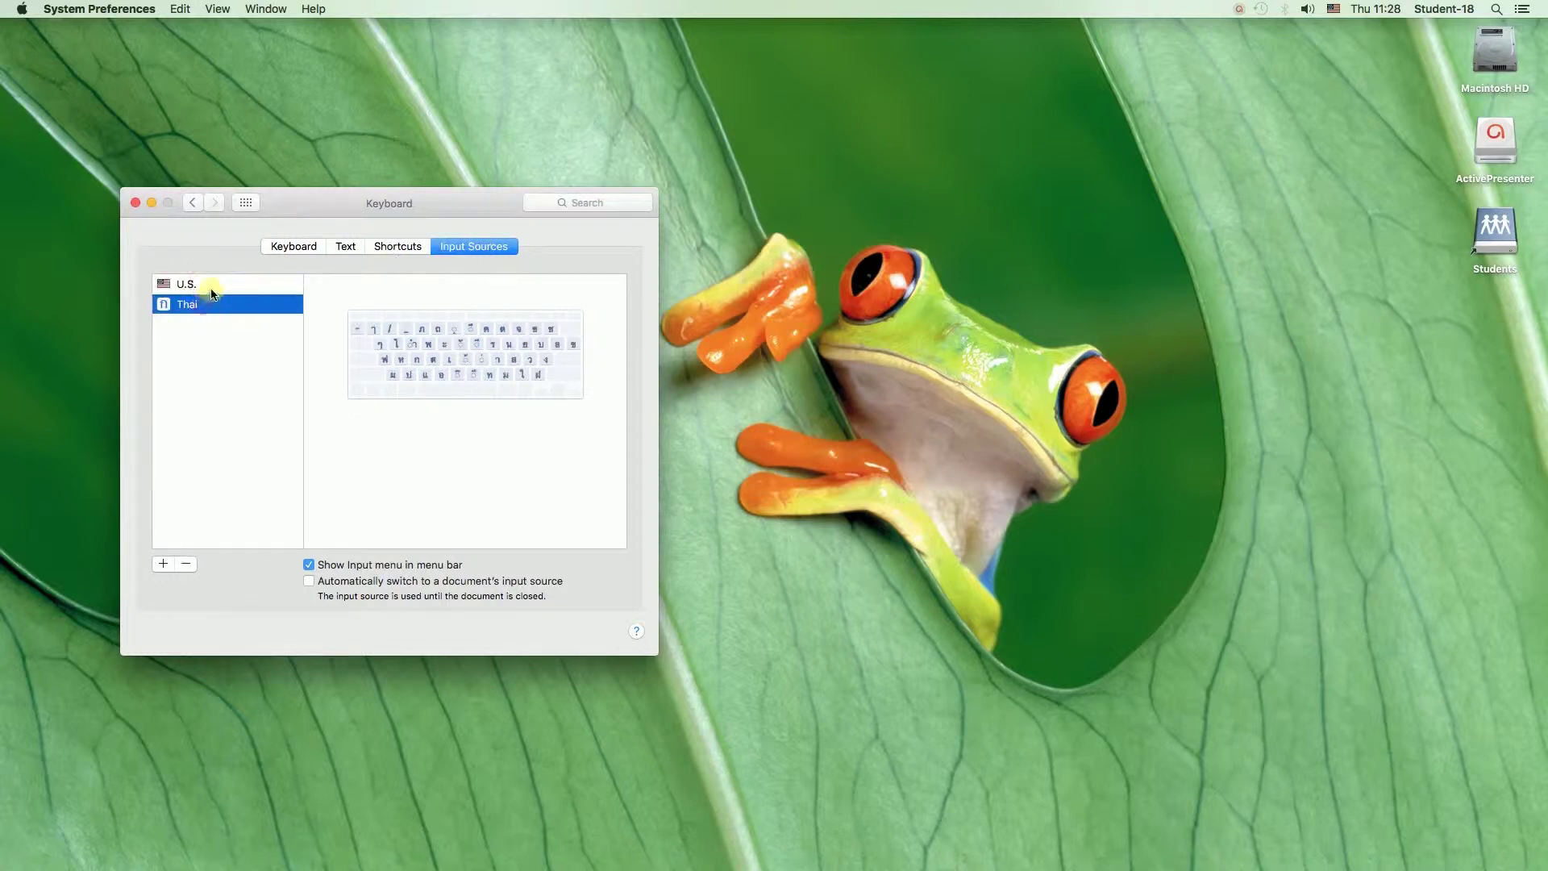
pyautogui.click(212, 286)
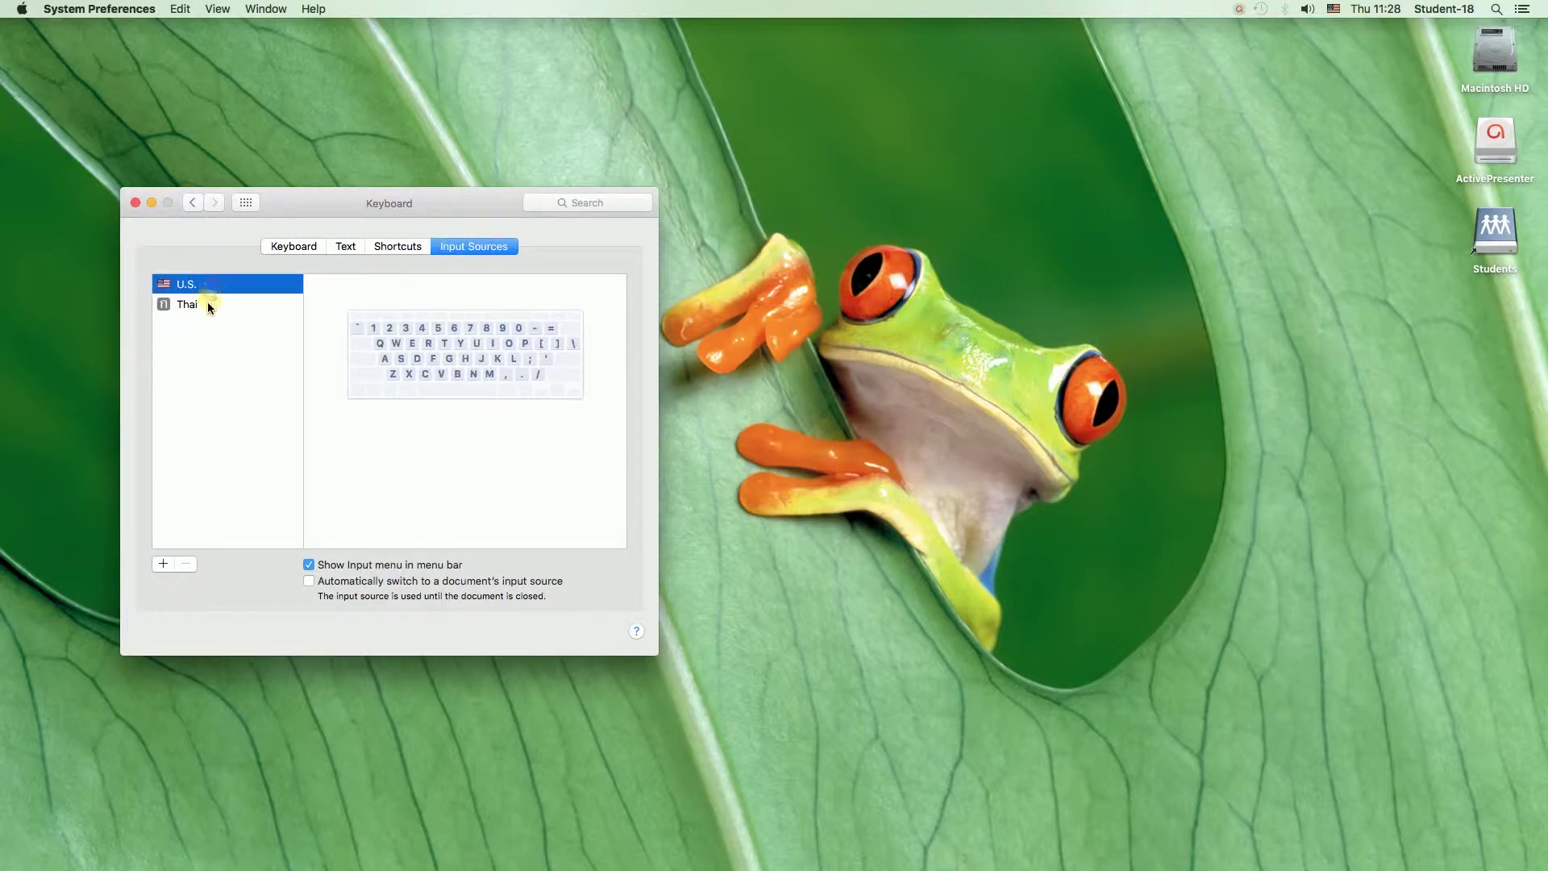
pyautogui.click(207, 301)
pyautogui.click(215, 286)
pyautogui.click(208, 304)
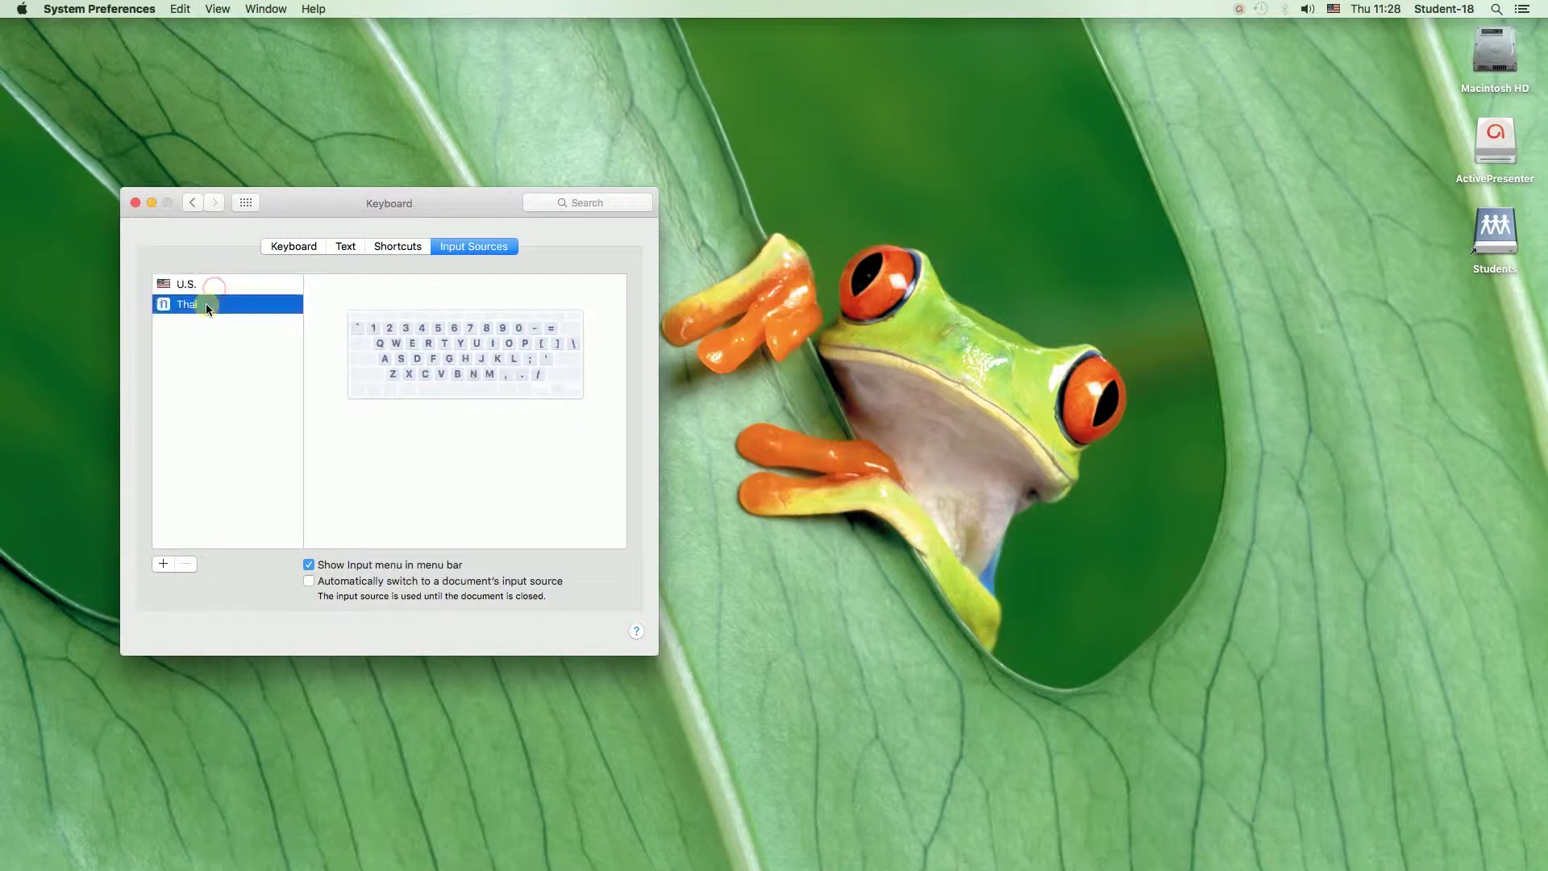
# Add the Polish Pro layout from the Polish language list as a new input source
pyautogui.click(162, 566)
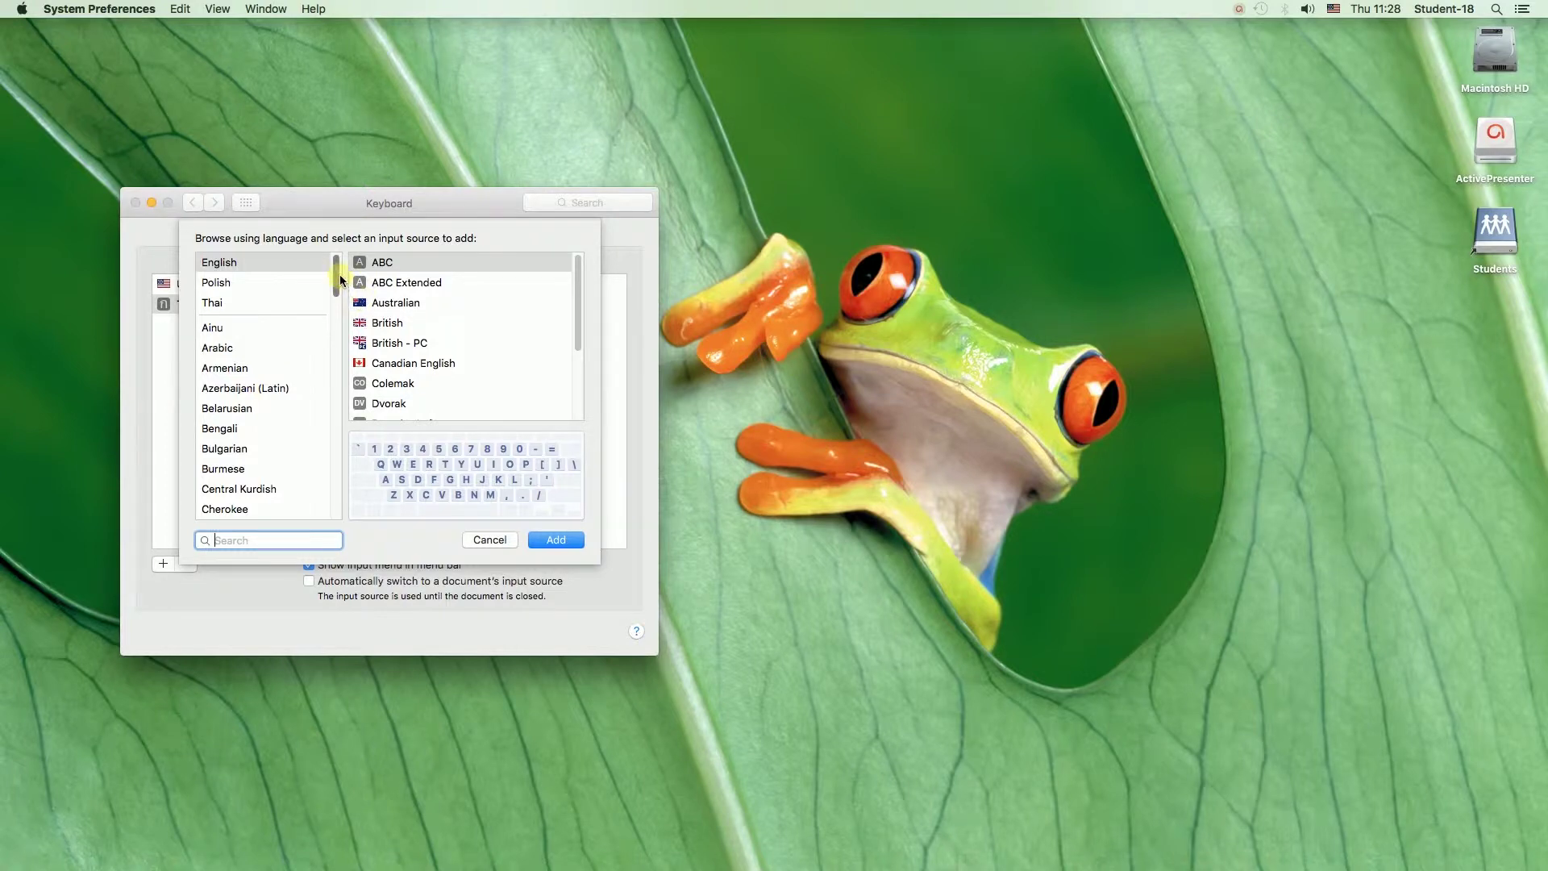
pyautogui.moveTo(339, 280); pyautogui.dragTo(360, 424)
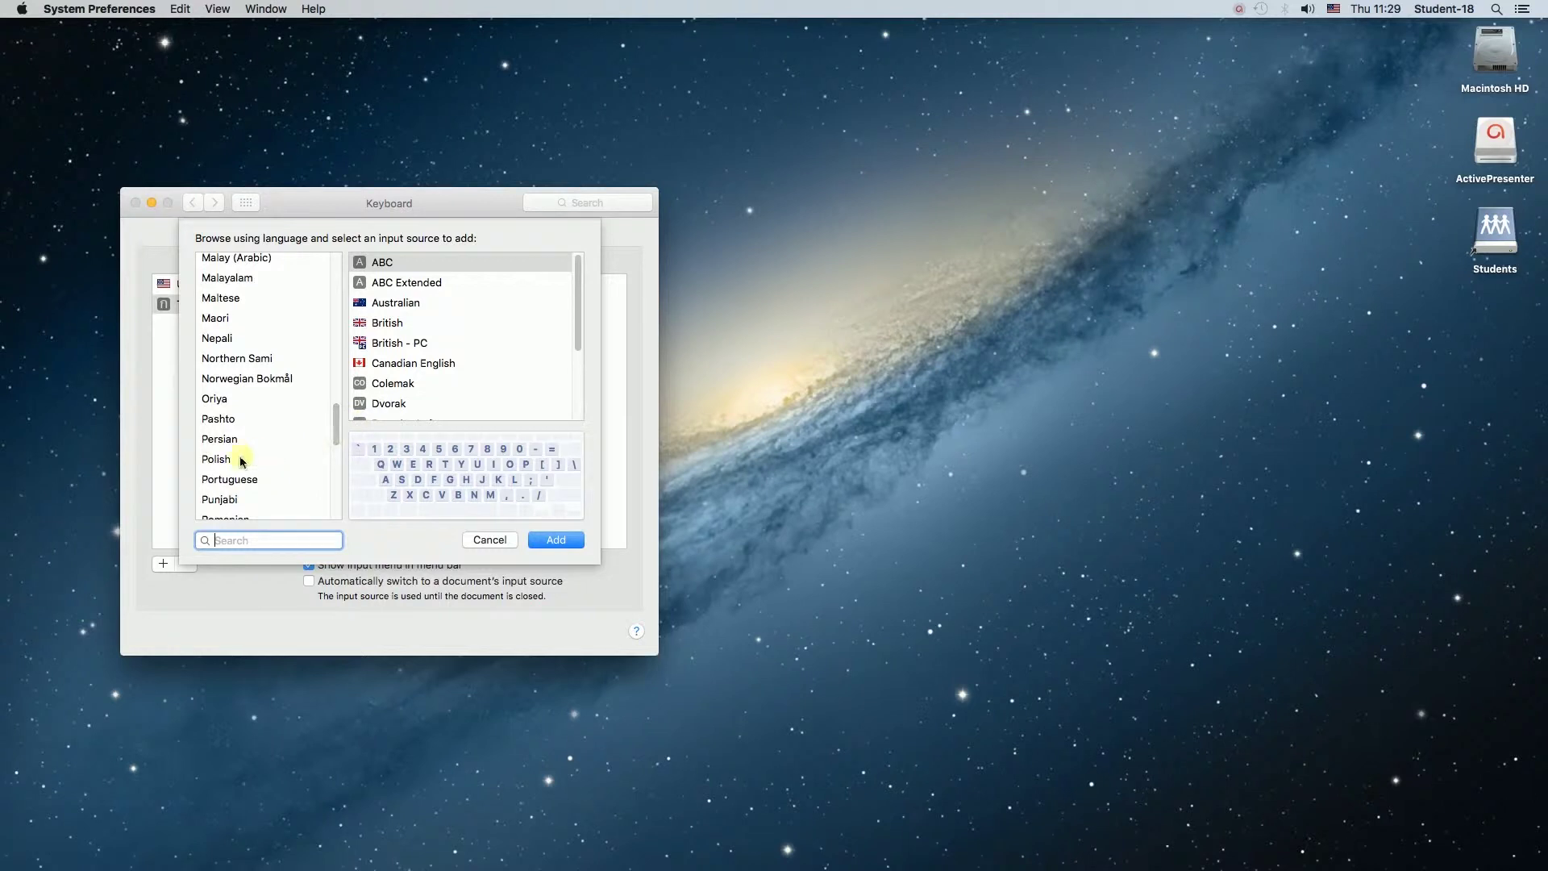
pyautogui.click(243, 457)
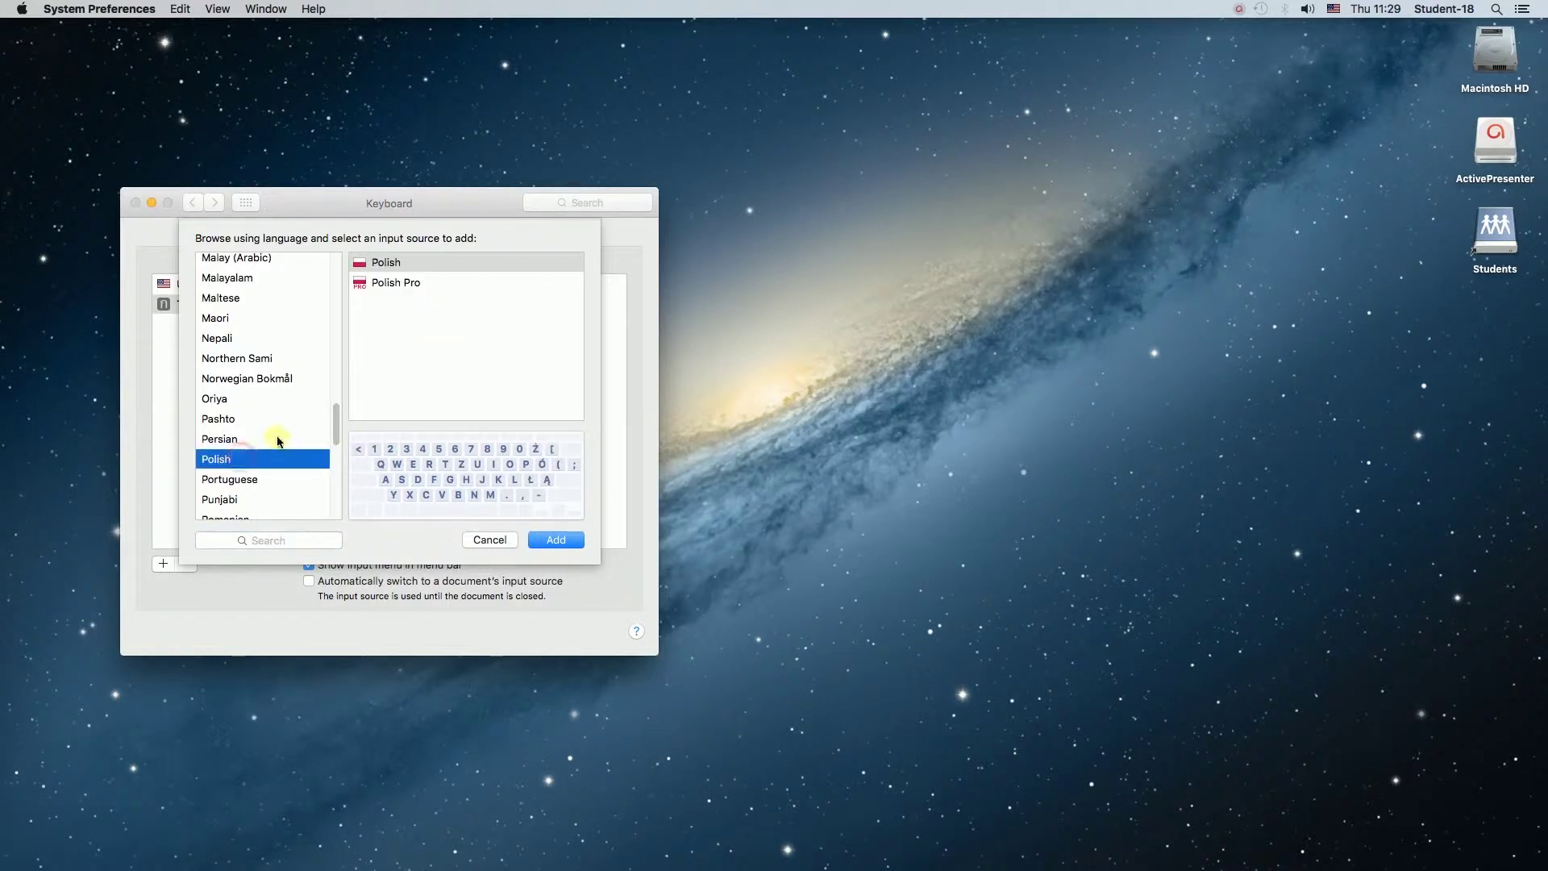
pyautogui.click(408, 284)
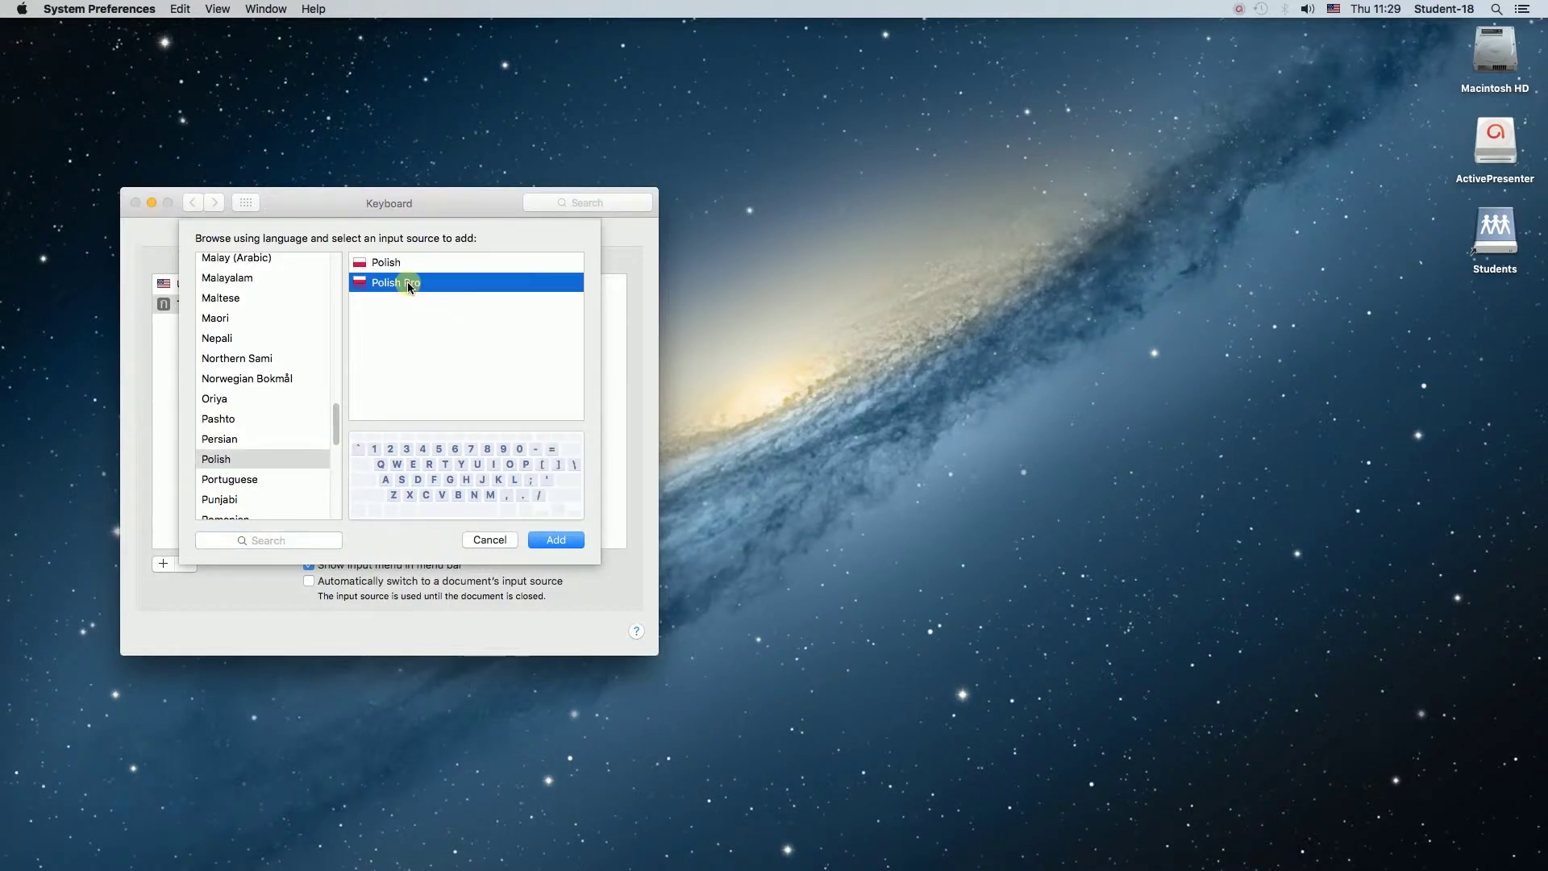
pyautogui.scroll(-4, 413, 287)
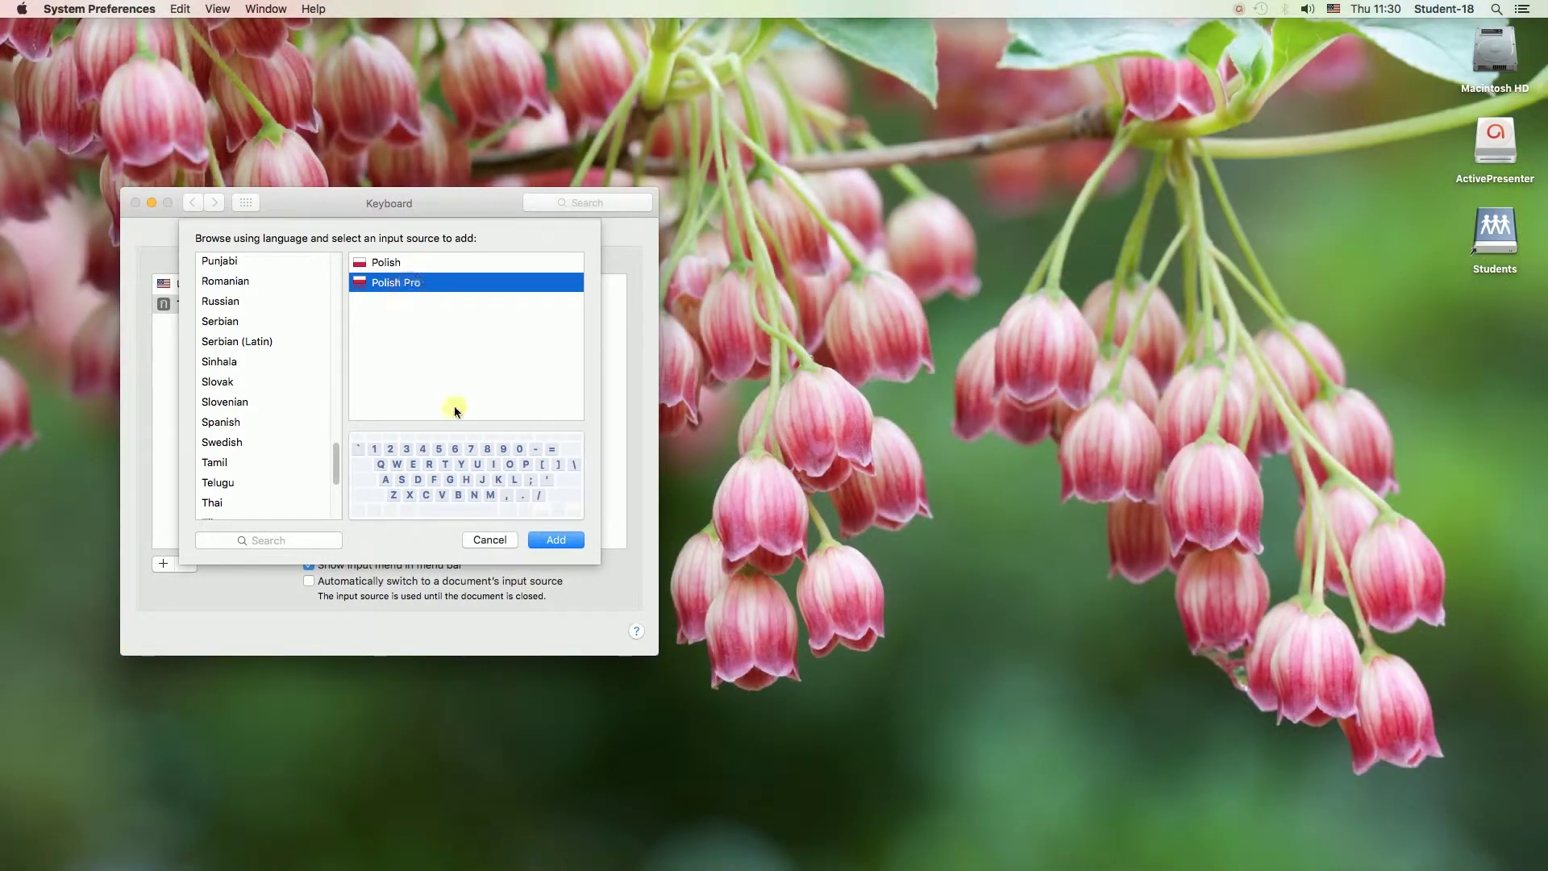
pyautogui.click(558, 545)
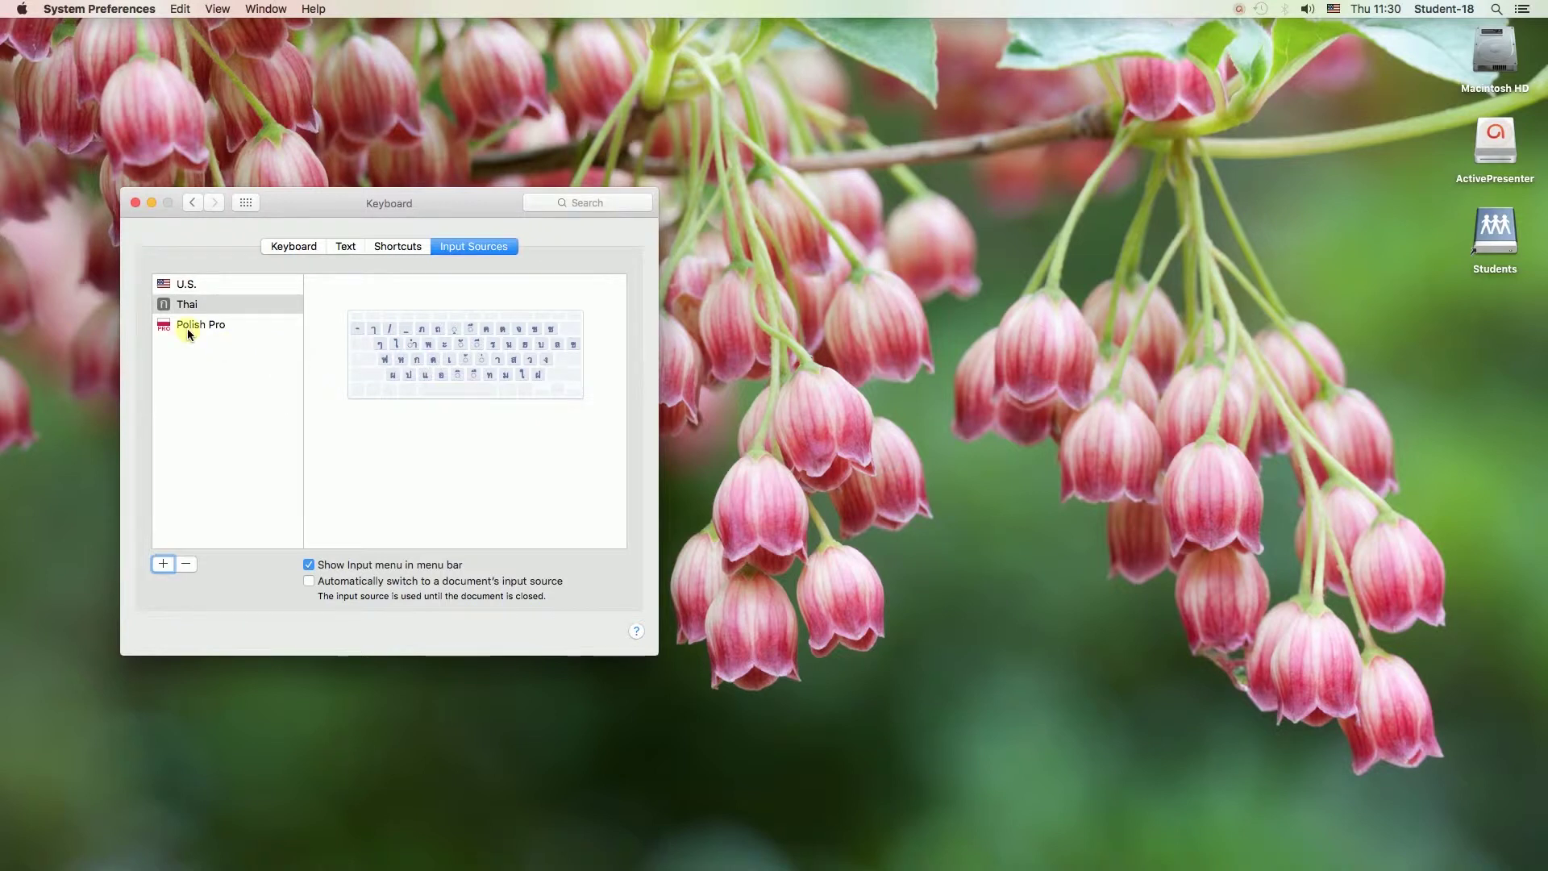
# Show the Input Sources shortcuts, where only 'Select the previous input source' (⌘Space) is enabled
pyautogui.click(200, 303)
pyautogui.click(201, 286)
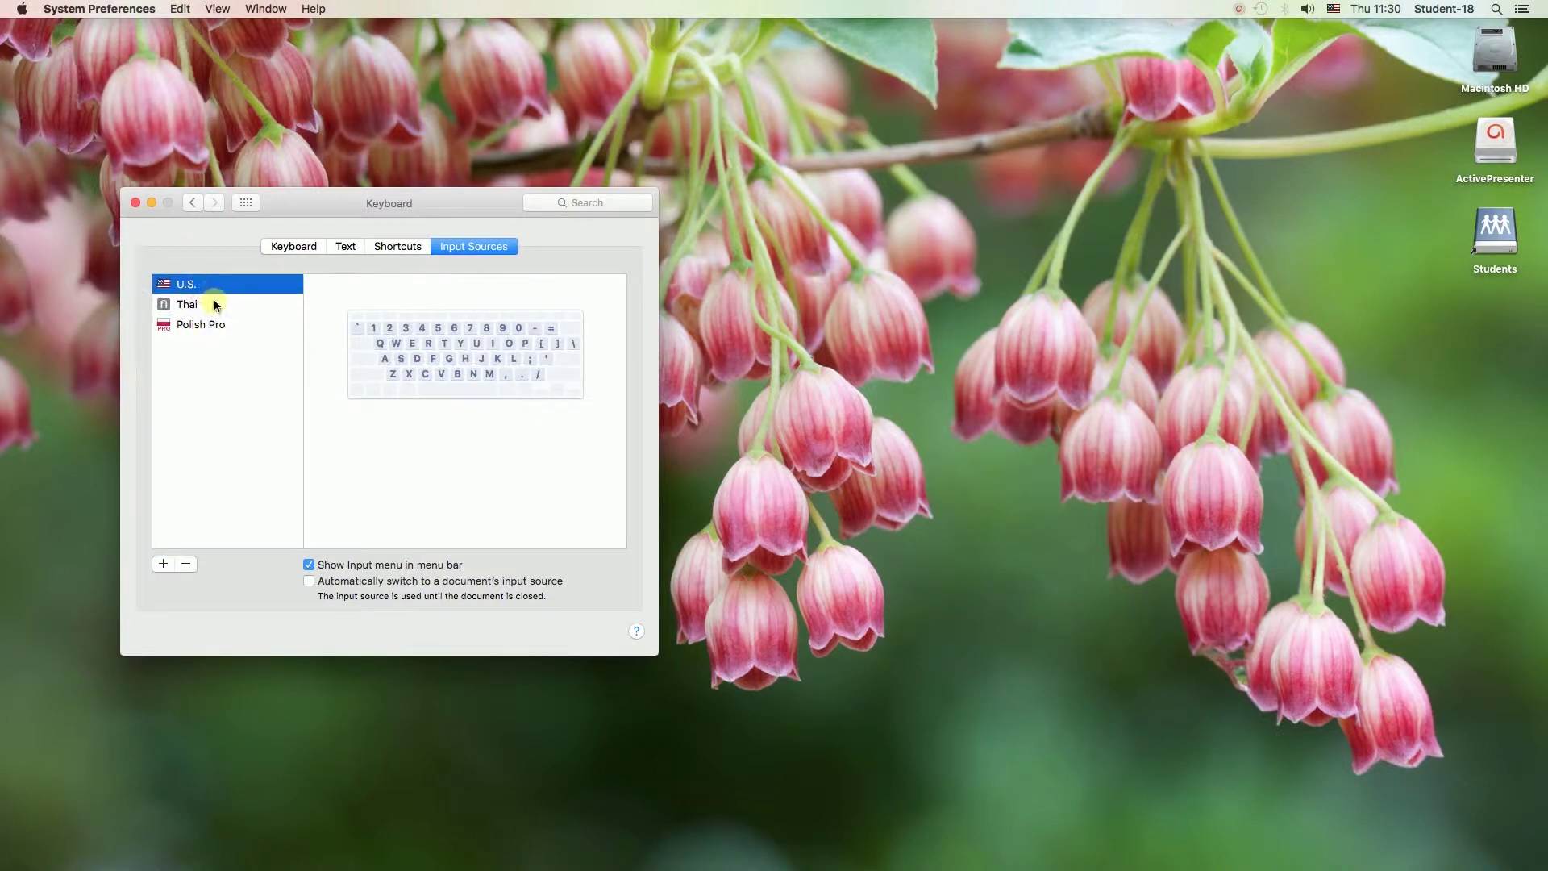
pyautogui.click(403, 247)
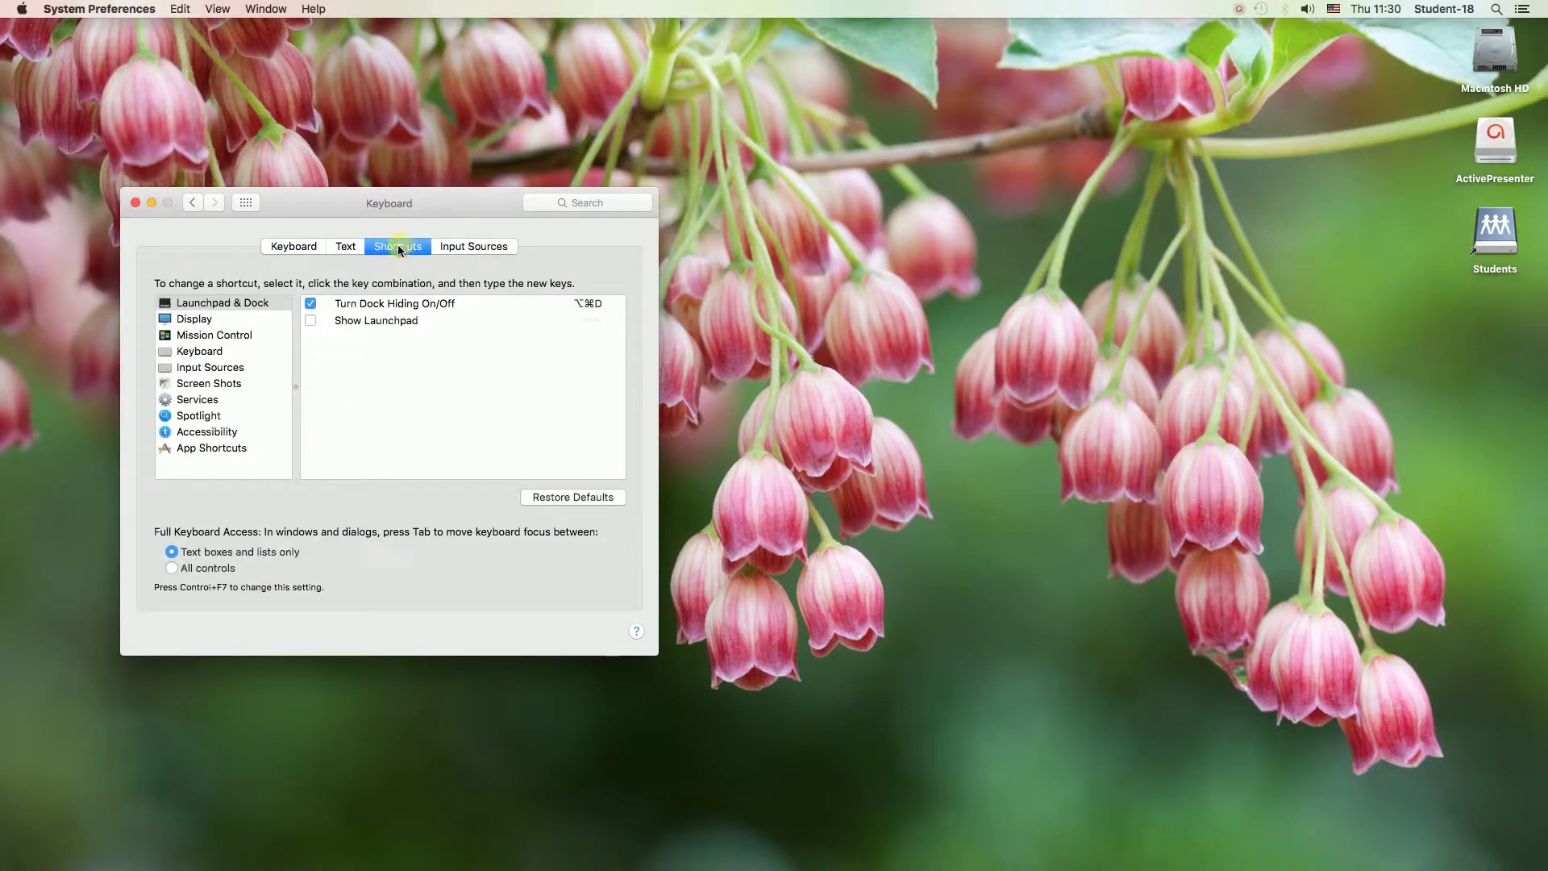
pyautogui.click(234, 369)
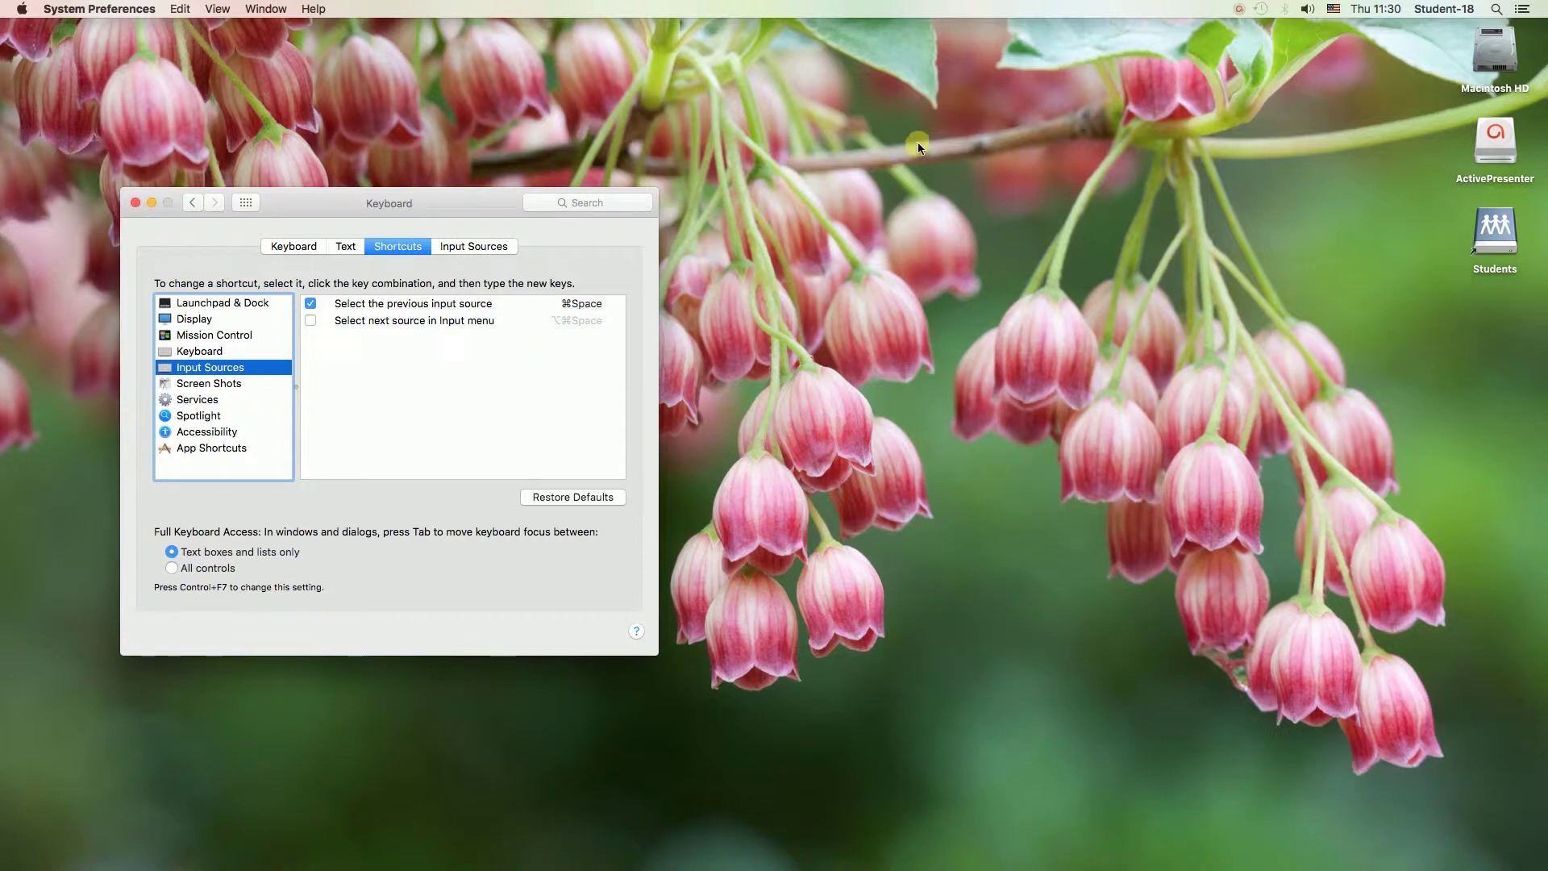
pyautogui.click(1336, 11)
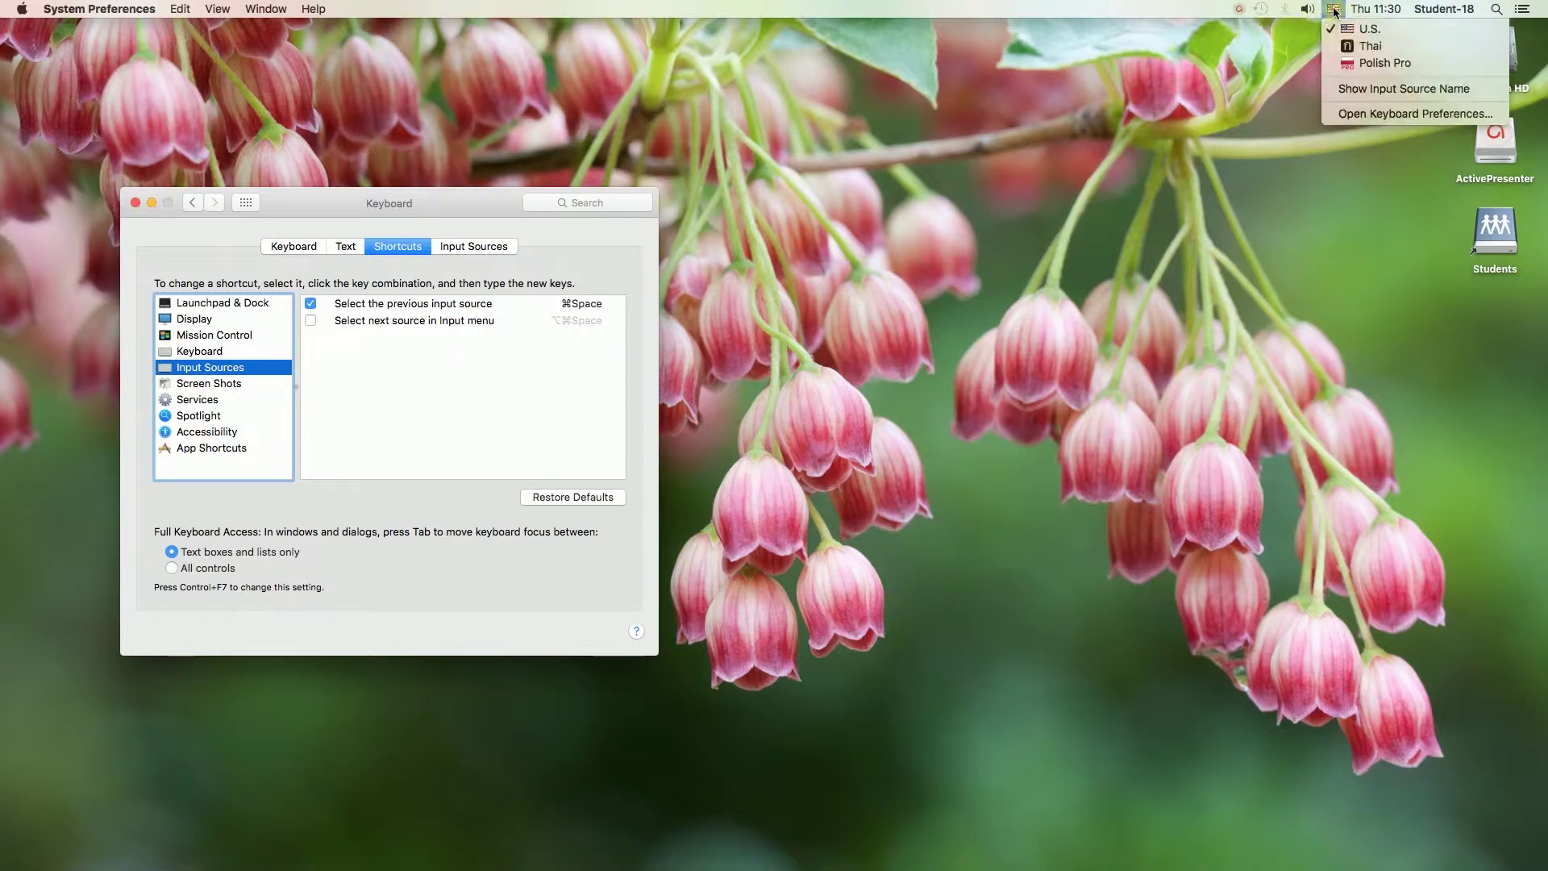
# Check the menu-bar input source list and close it unchanged
pyautogui.click(1392, 53)
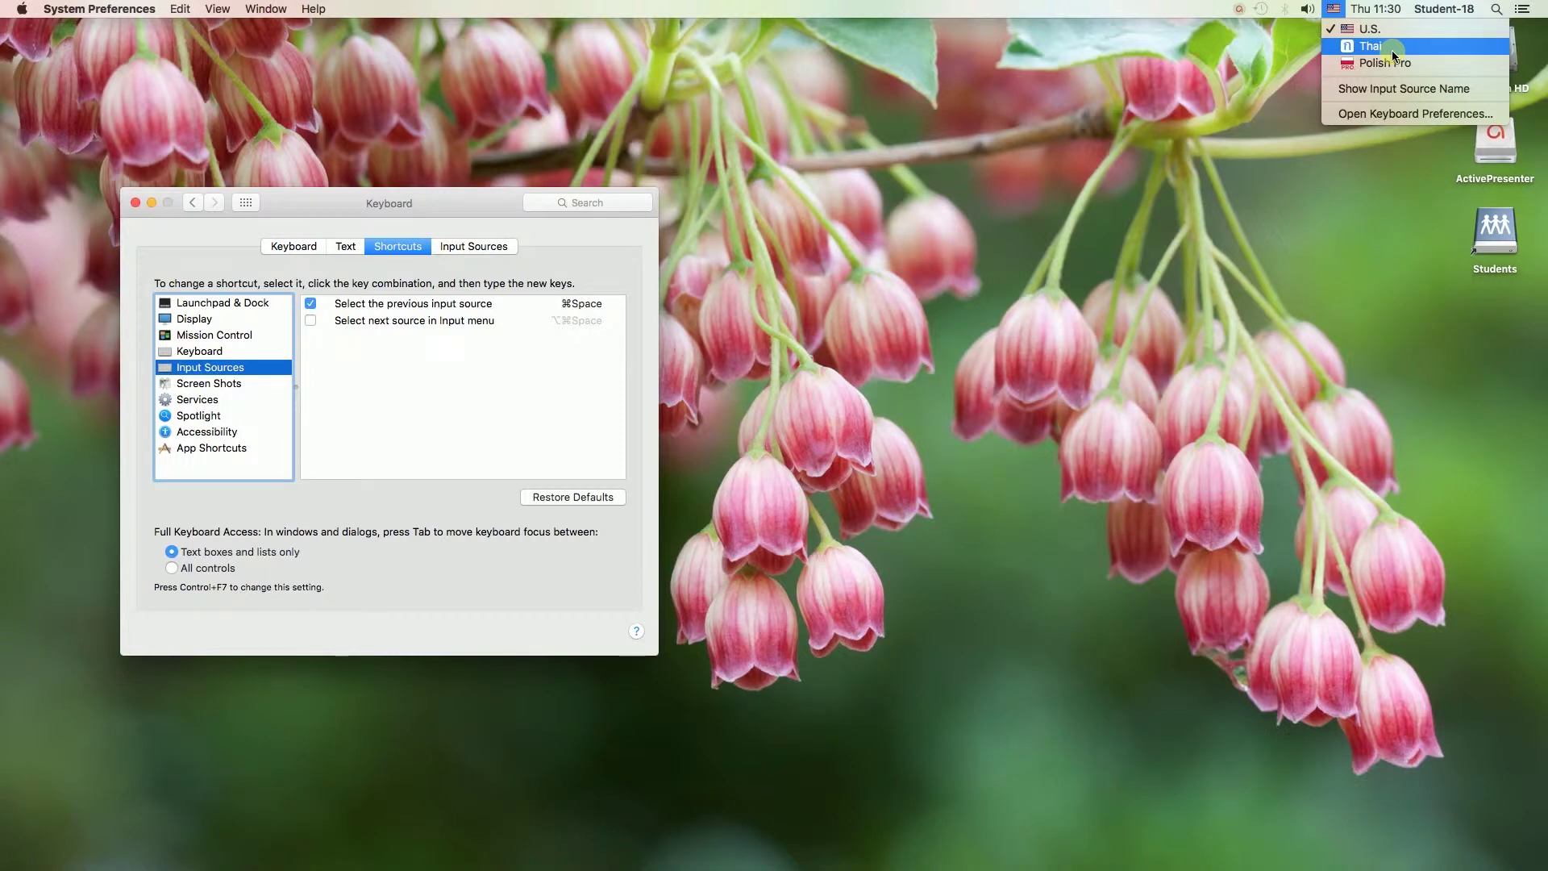
pyautogui.click(1155, 107)
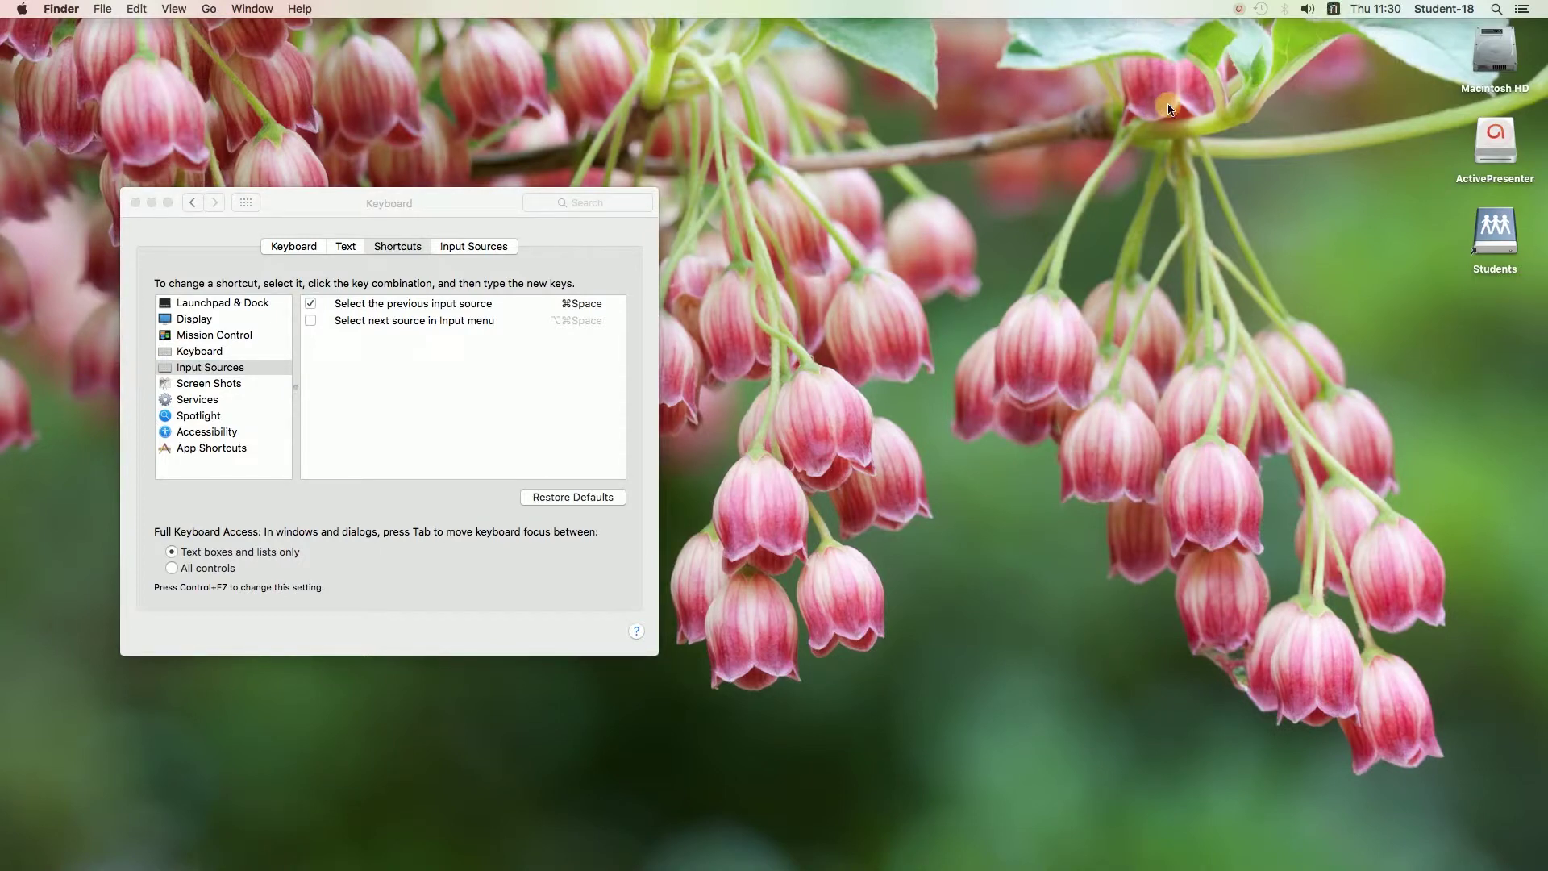
pyautogui.click(1336, 12)
# Cycle through U.S., Thai and Polish Pro with ⌘Space, ending on Polish Pro
pyautogui.press('super+space')
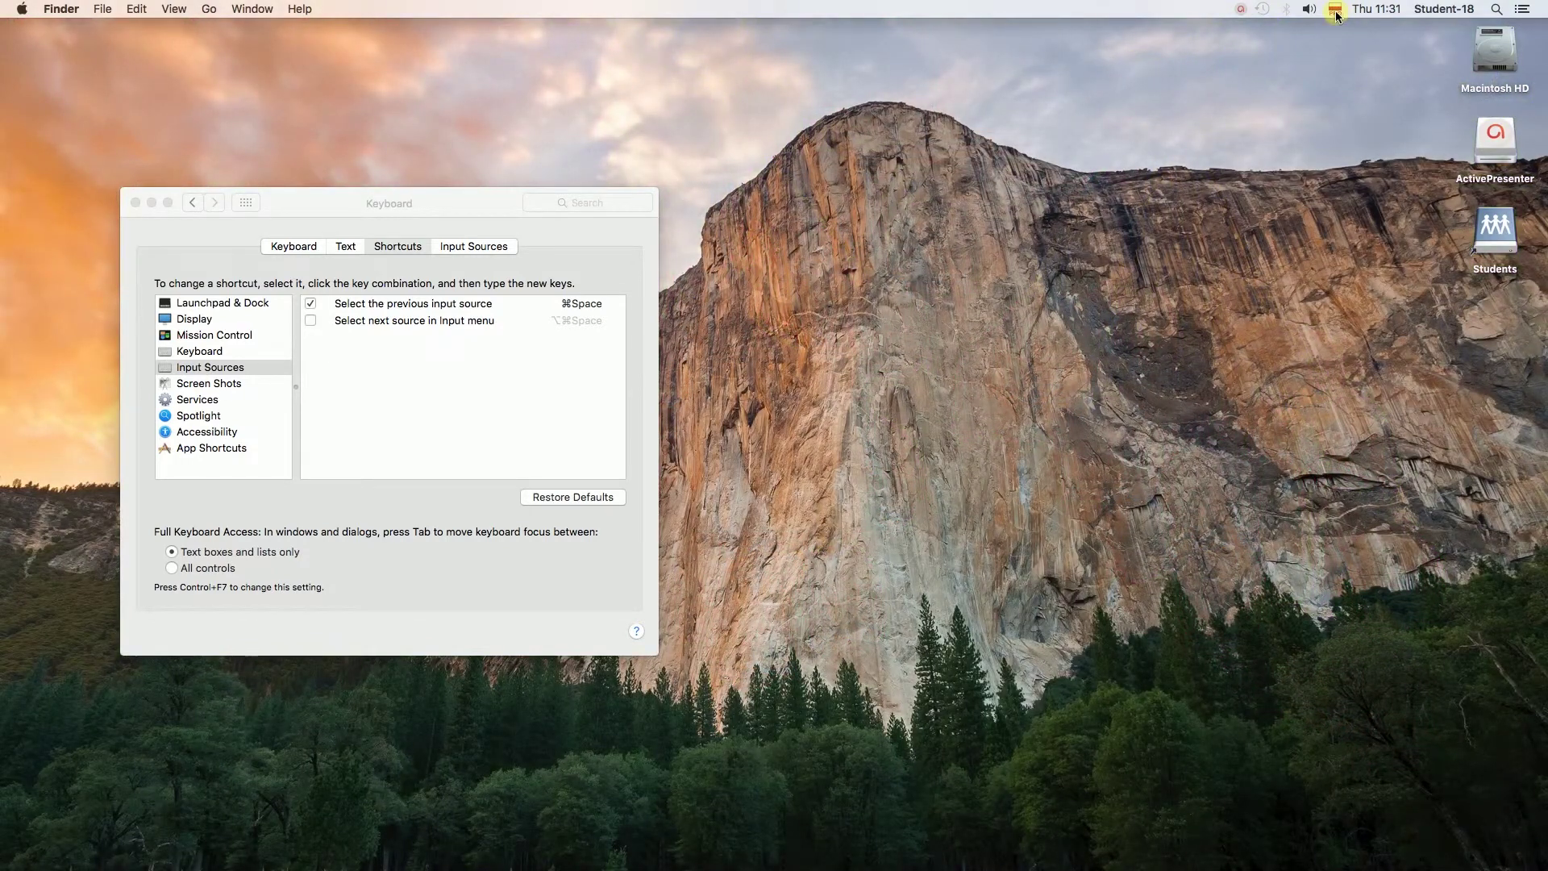
pyautogui.press('super+space')
pyautogui.press('super+space')
pyautogui.press('super+space')
pyautogui.press('super+space')
pyautogui.press('super+space')
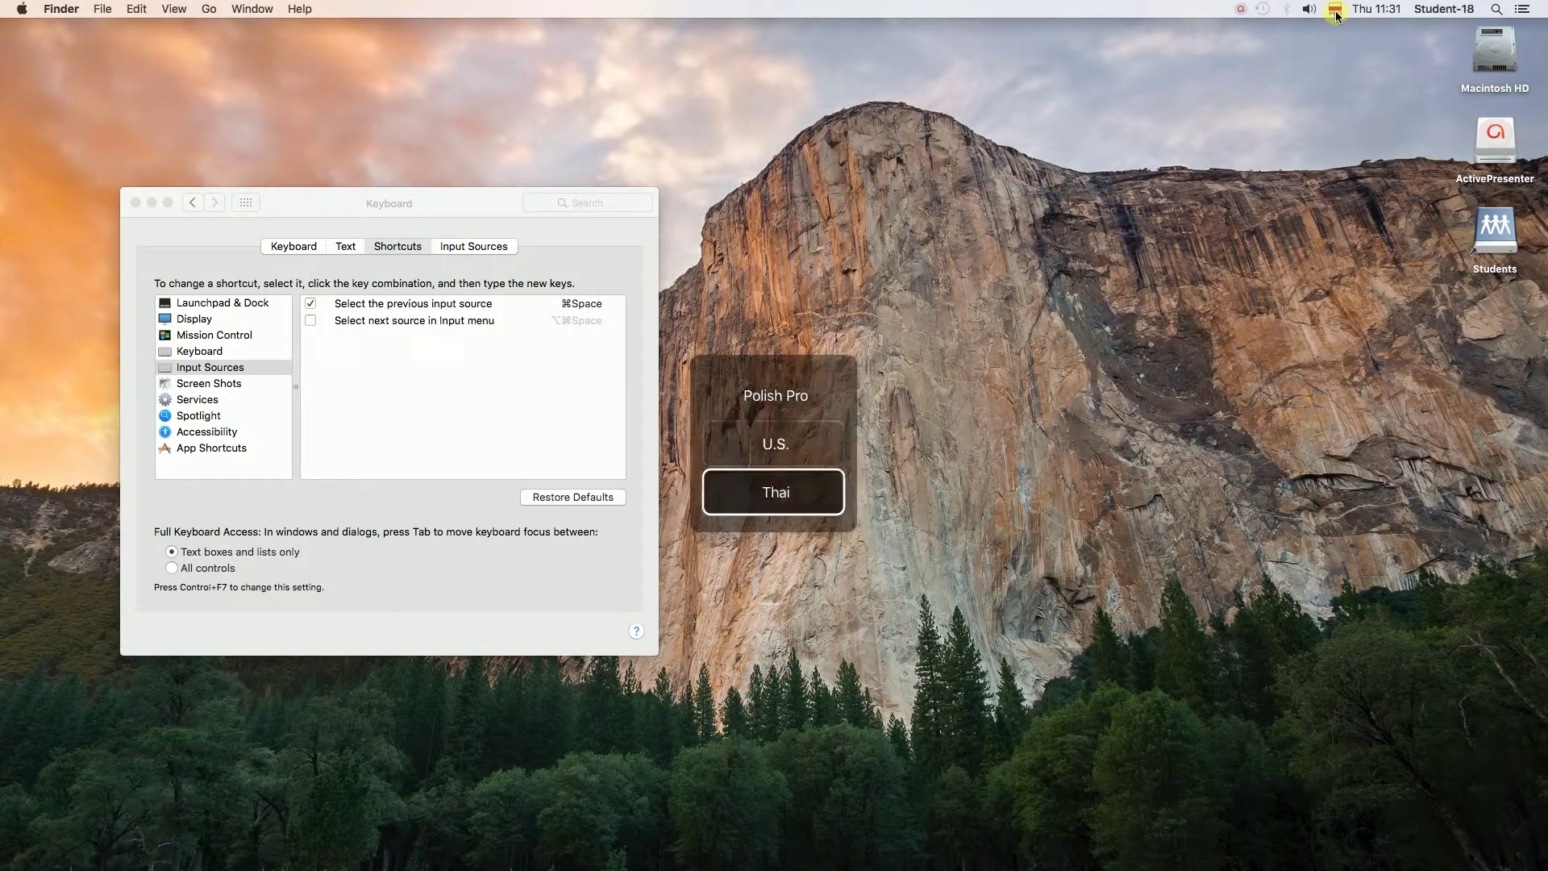
pyautogui.press('super+space')
pyautogui.press('super+space')
pyautogui.press('super+space')
pyautogui.press('super+space')
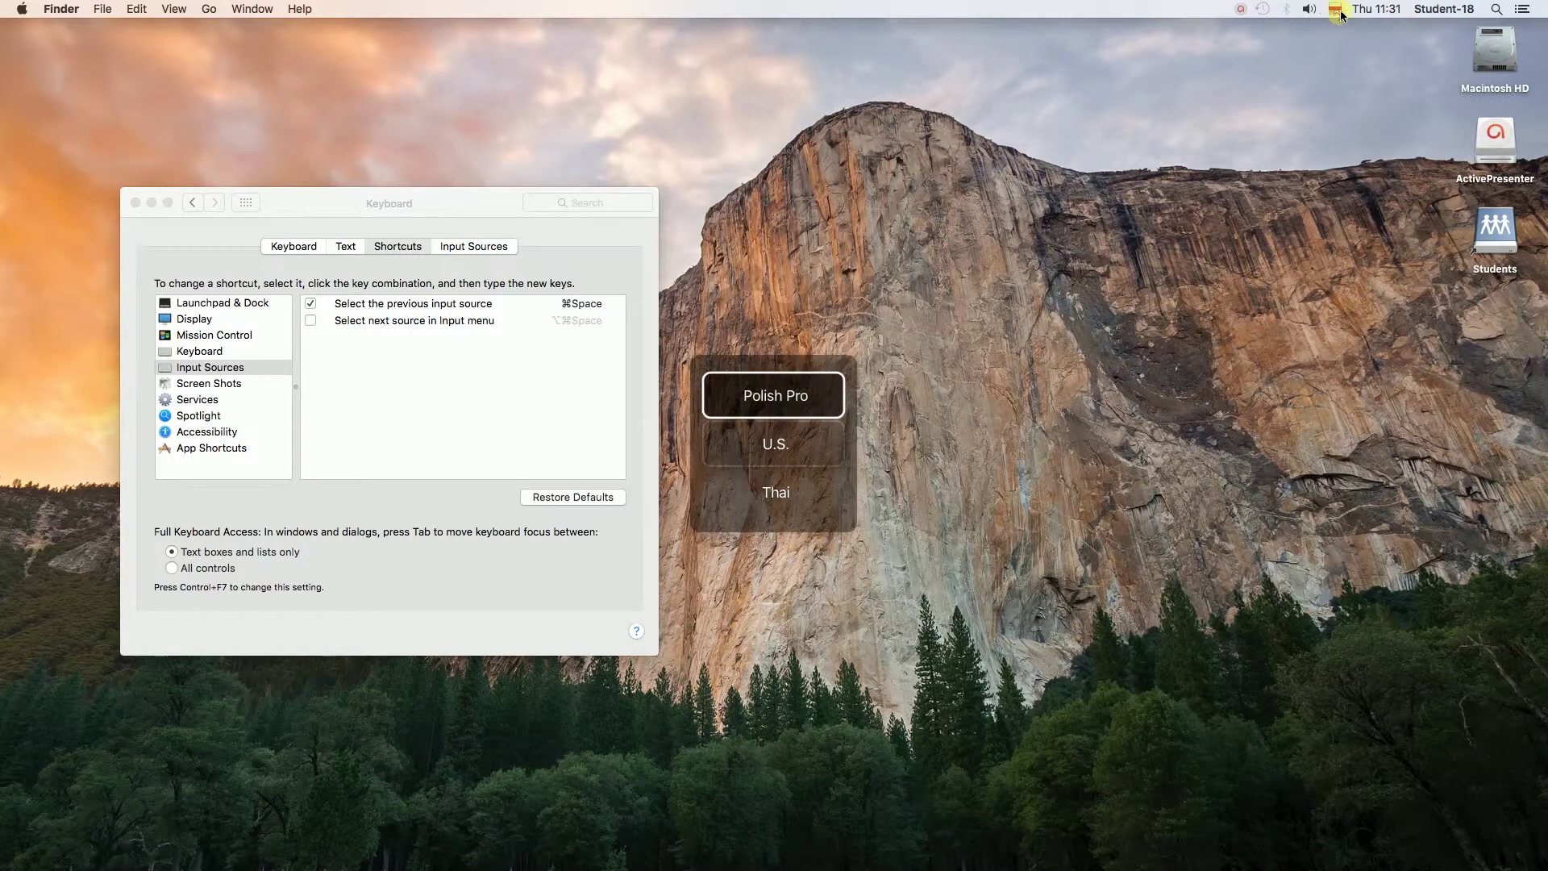
pyautogui.press('super+space')
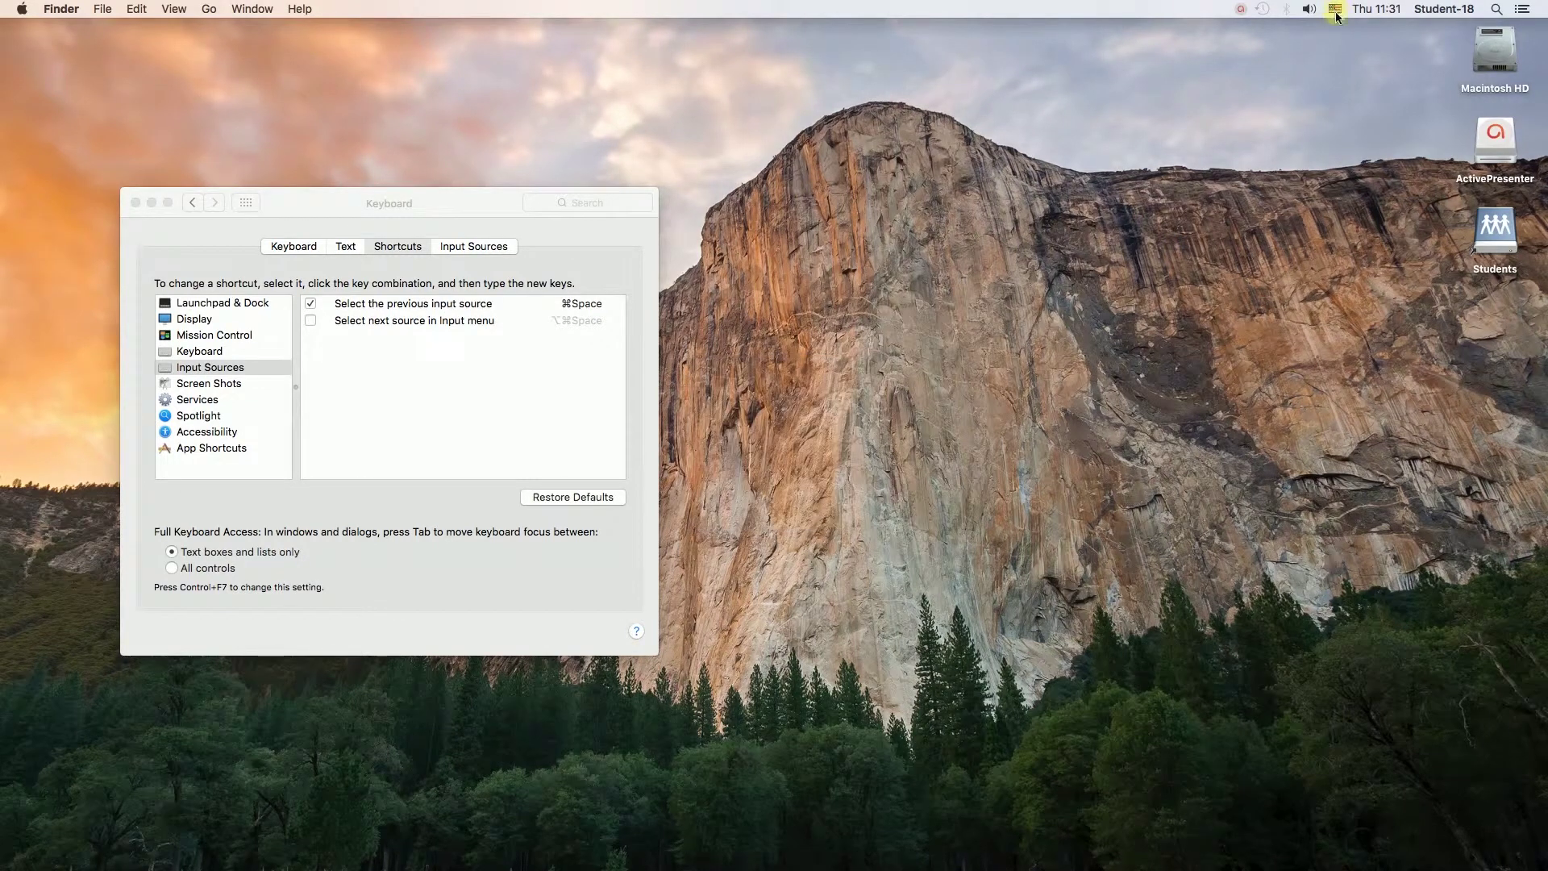
pyautogui.press('super+space')
pyautogui.press('super+space')
pyautogui.press('super+space')
pyautogui.press('super+space')
pyautogui.press('super+space')
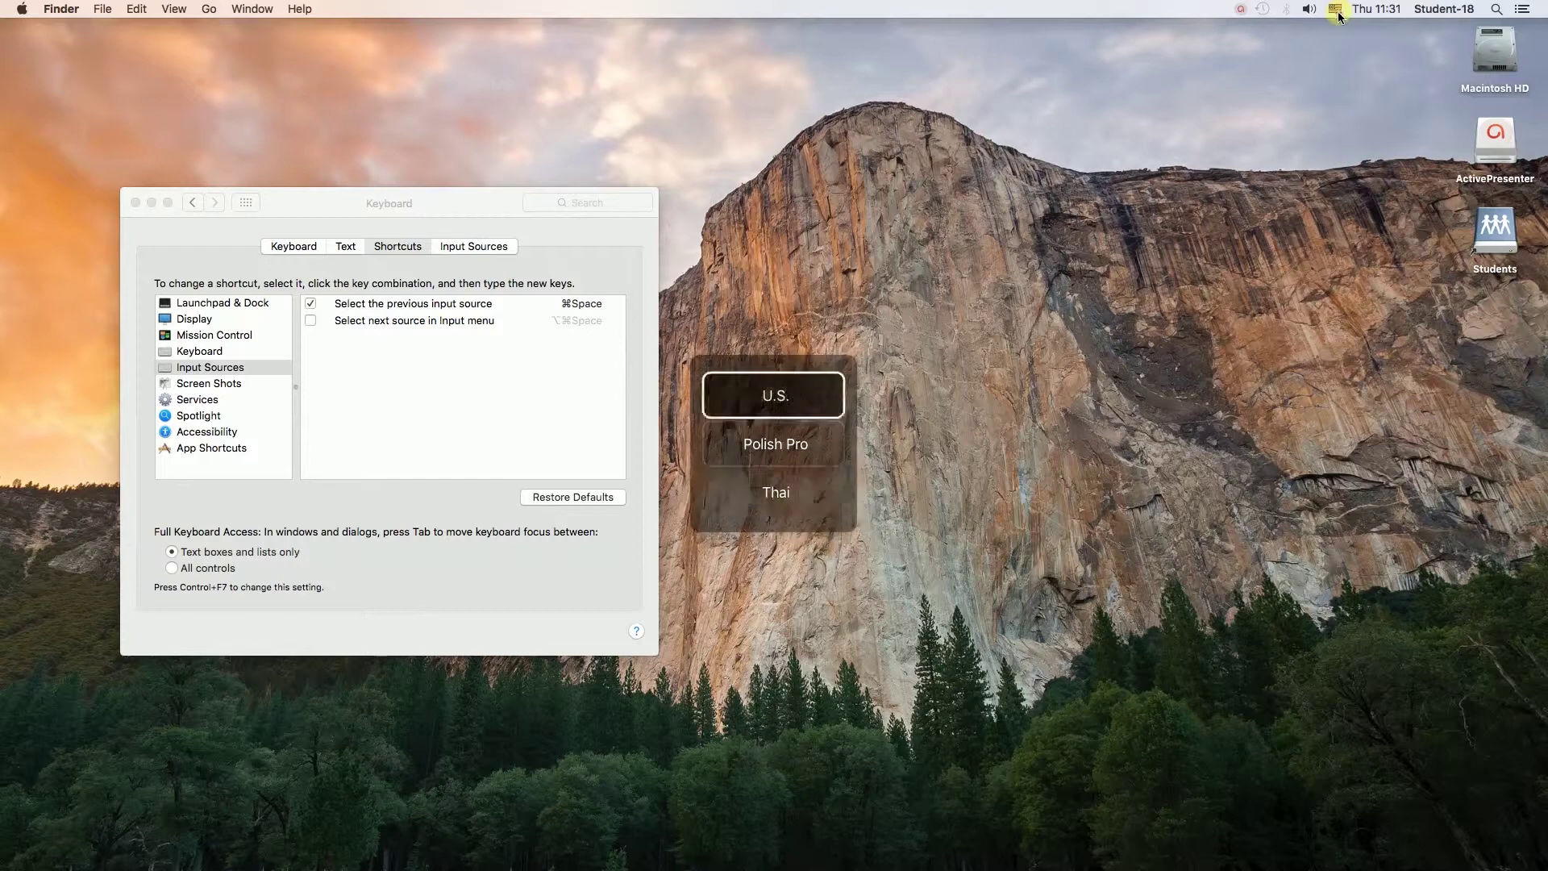
pyautogui.press('super+space')
pyautogui.press('super+space')
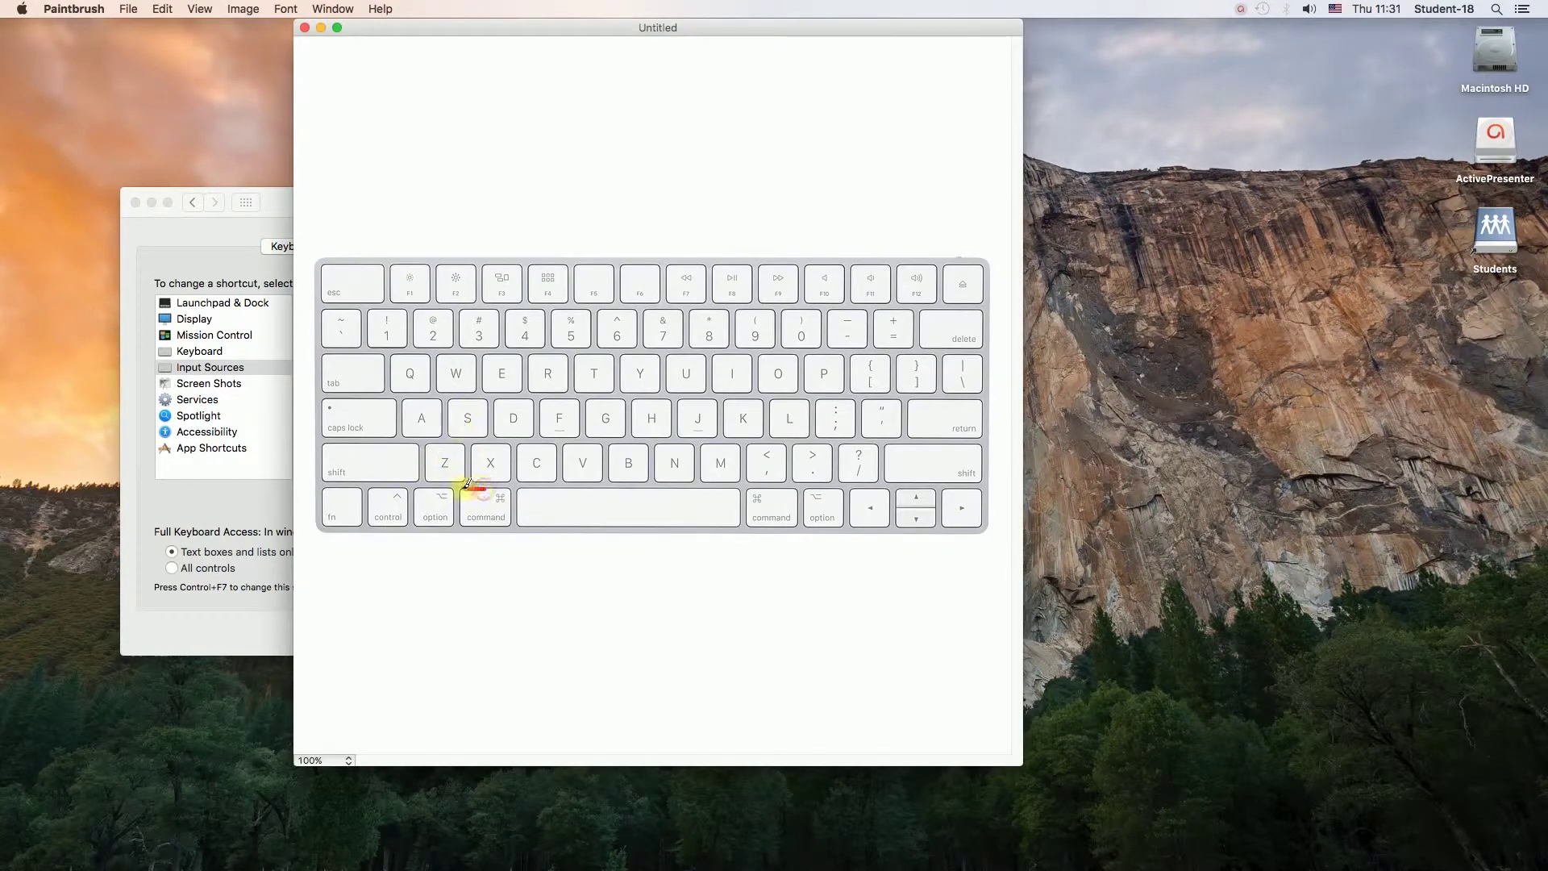
# Outline Command in red on Untitled and Control plus Space on Untitled 2
pyautogui.moveTo(465, 487)
pyautogui.mouseDown()
pyautogui.moveTo(464, 522)
pyautogui.moveTo(507, 529)
pyautogui.moveTo(514, 497)
pyautogui.moveTo(497, 483)
pyautogui.moveTo(741, 482)
pyautogui.moveTo(726, 520)
pyautogui.moveTo(553, 526)
pyautogui.moveTo(515, 507)
pyautogui.moveTo(523, 493)
pyautogui.mouseUp()
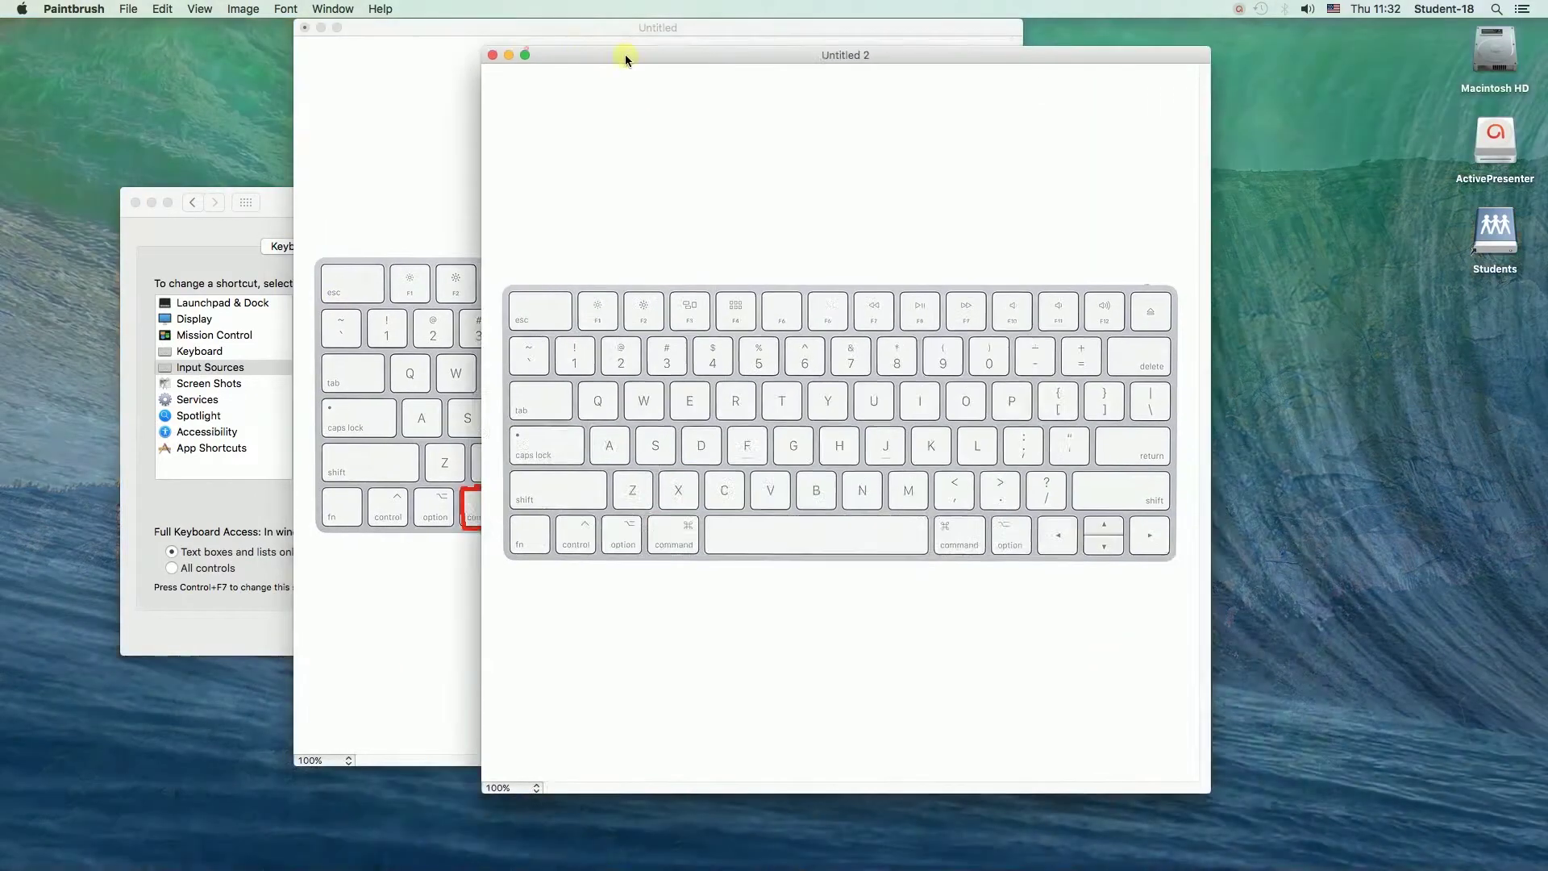
pyautogui.moveTo(625, 55); pyautogui.dragTo(776, 48)
pyautogui.moveTo(597, 28); pyautogui.dragTo(289, 59)
pyautogui.click(805, 50)
pyautogui.moveTo(730, 507)
pyautogui.mouseDown()
pyautogui.moveTo(711, 509)
pyautogui.moveTo(723, 543)
pyautogui.moveTo(749, 534)
pyautogui.moveTo(737, 509)
pyautogui.mouseUp()
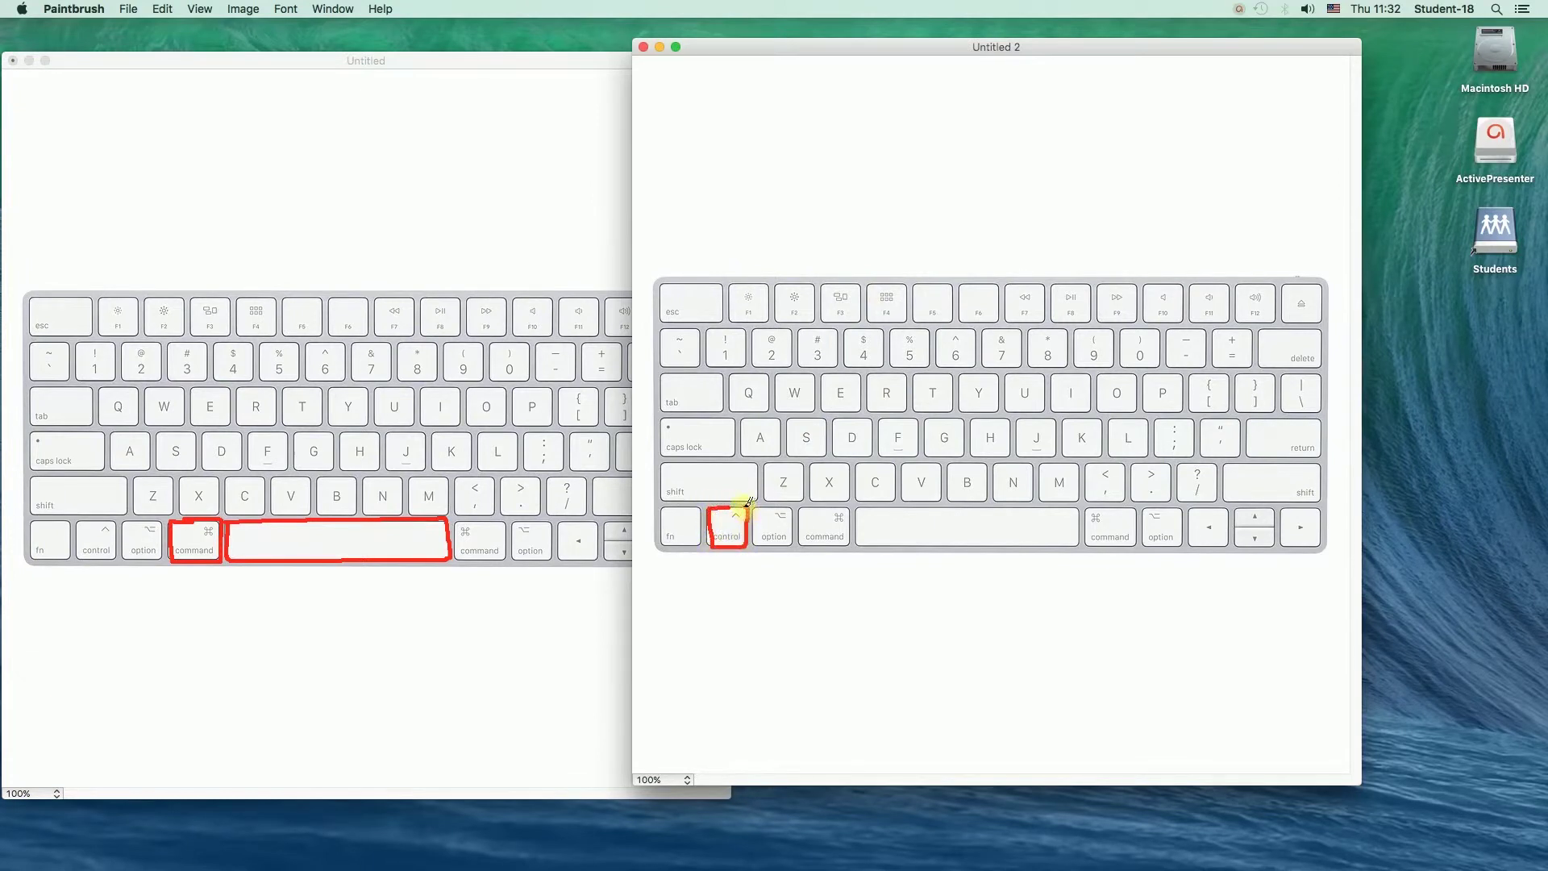
pyautogui.moveTo(854, 511)
pyautogui.mouseDown()
pyautogui.moveTo(857, 531)
pyautogui.moveTo(928, 543)
pyautogui.moveTo(1076, 522)
pyautogui.moveTo(1054, 504)
pyautogui.moveTo(853, 508)
pyautogui.mouseUp()
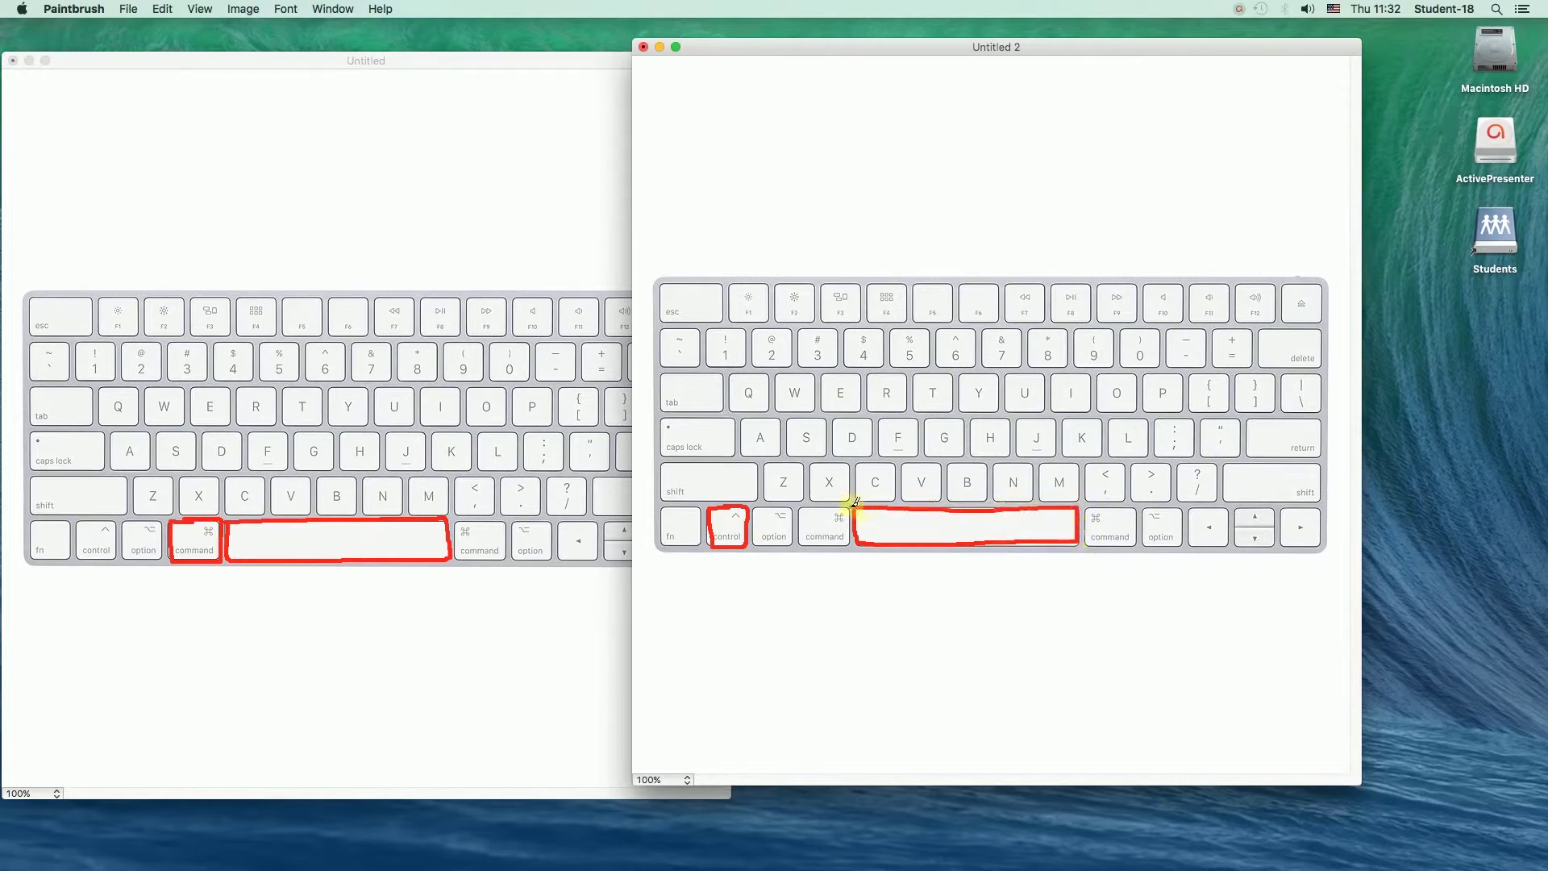
# Write 'old' above the Untitled keyboard and 'new' above the Untitled 2 keyboard
pyautogui.click(307, 190)
pyautogui.moveTo(317, 184)
pyautogui.mouseDown()
pyautogui.moveTo(290, 183)
pyautogui.moveTo(373, 194)
pyautogui.mouseUp()
pyautogui.moveTo(375, 132); pyautogui.dragTo(375, 194)
pyautogui.moveTo(282, 188); pyautogui.dragTo(304, 185)
pyautogui.click(820, 224)
pyautogui.moveTo(917, 202)
pyautogui.mouseDown()
pyautogui.moveTo(918, 161)
pyautogui.moveTo(944, 203)
pyautogui.moveTo(1082, 160)
pyautogui.mouseUp()
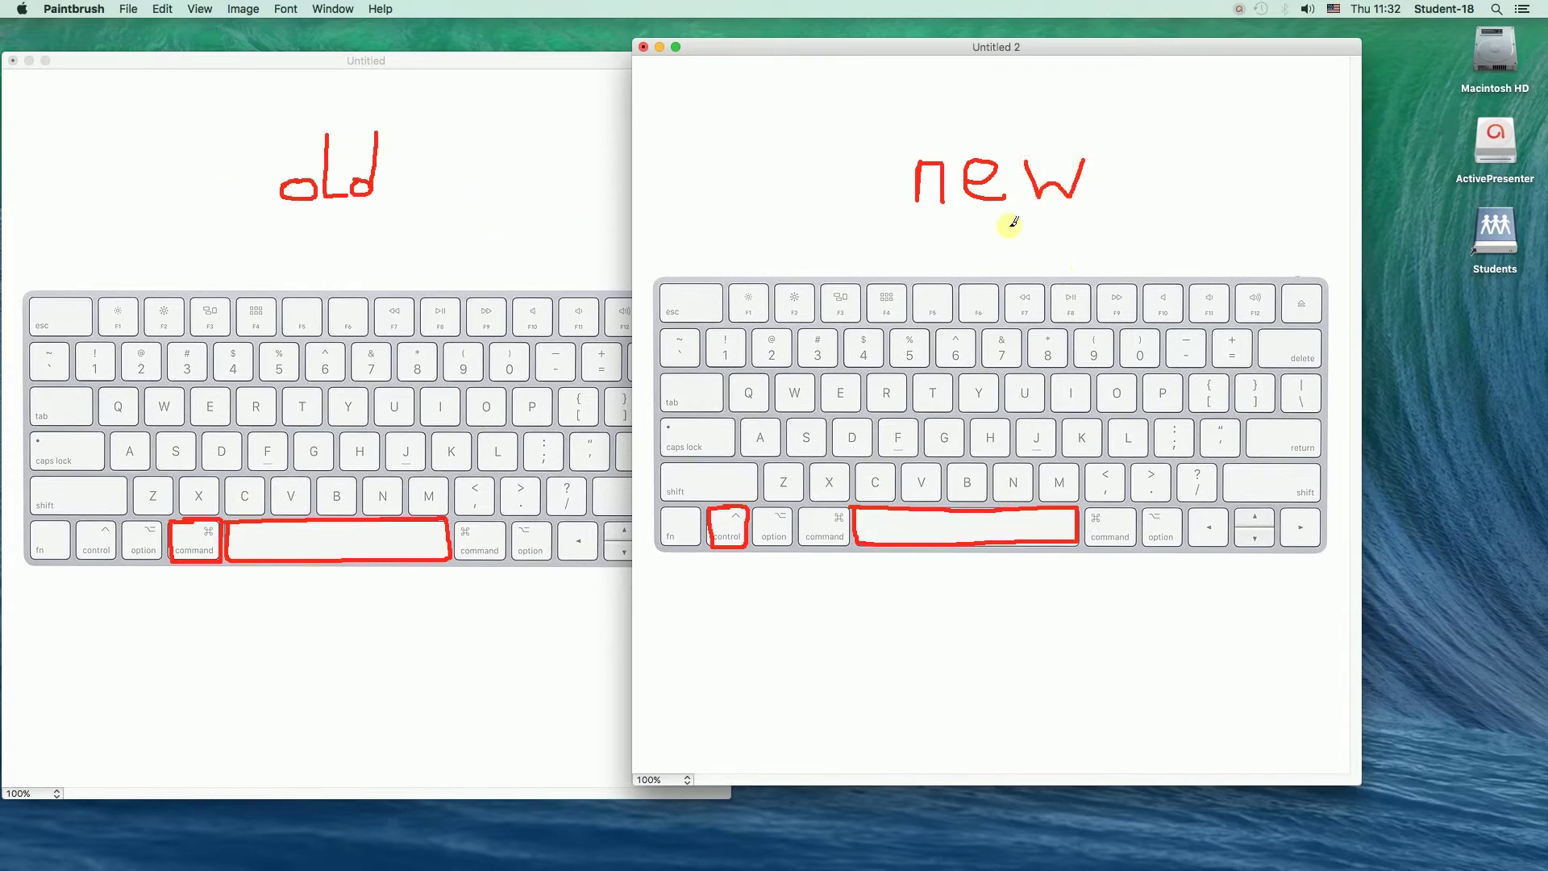